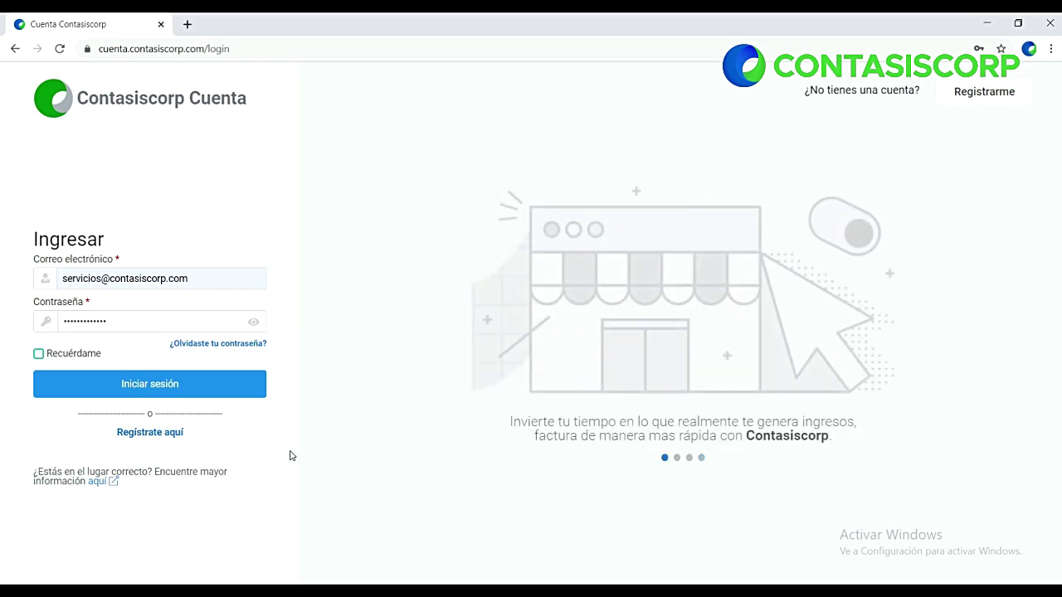
Log in to the Contasiscorp account and open the Contasiscorp workspace under Mis Compliance in the services
click(210, 390)
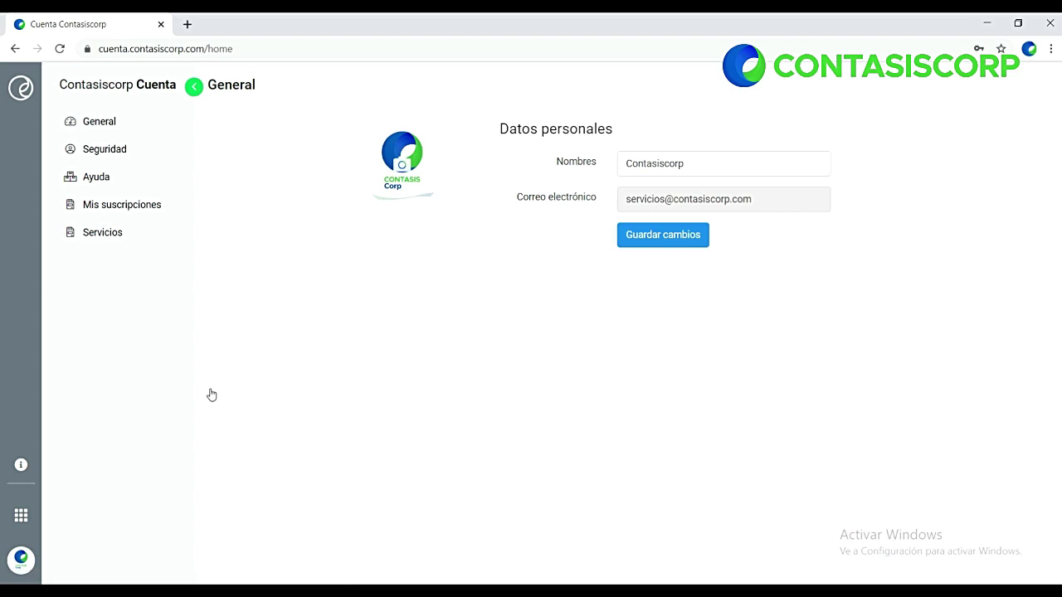
click(90, 236)
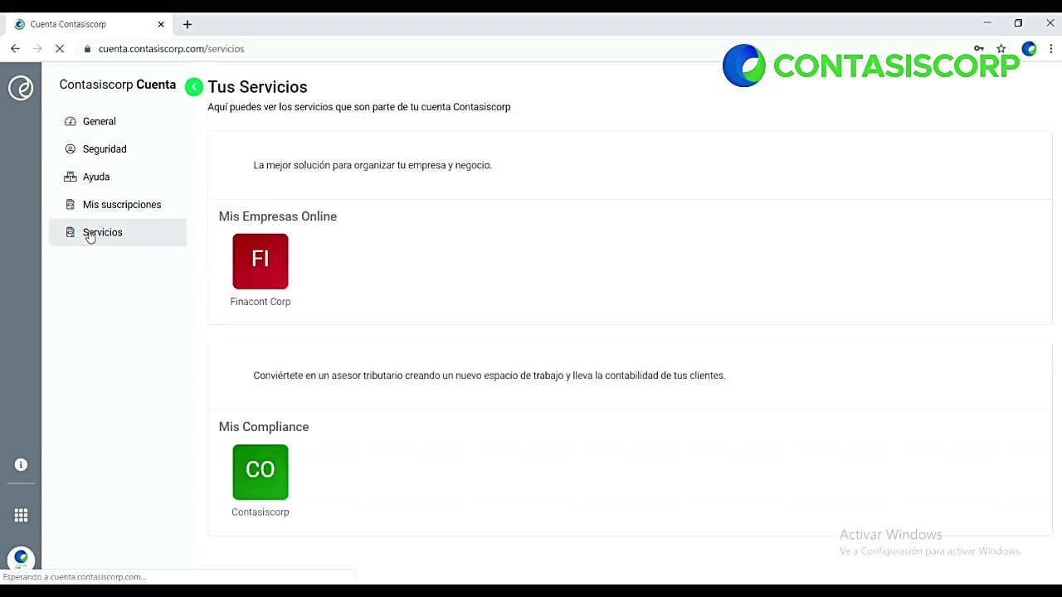
click(253, 483)
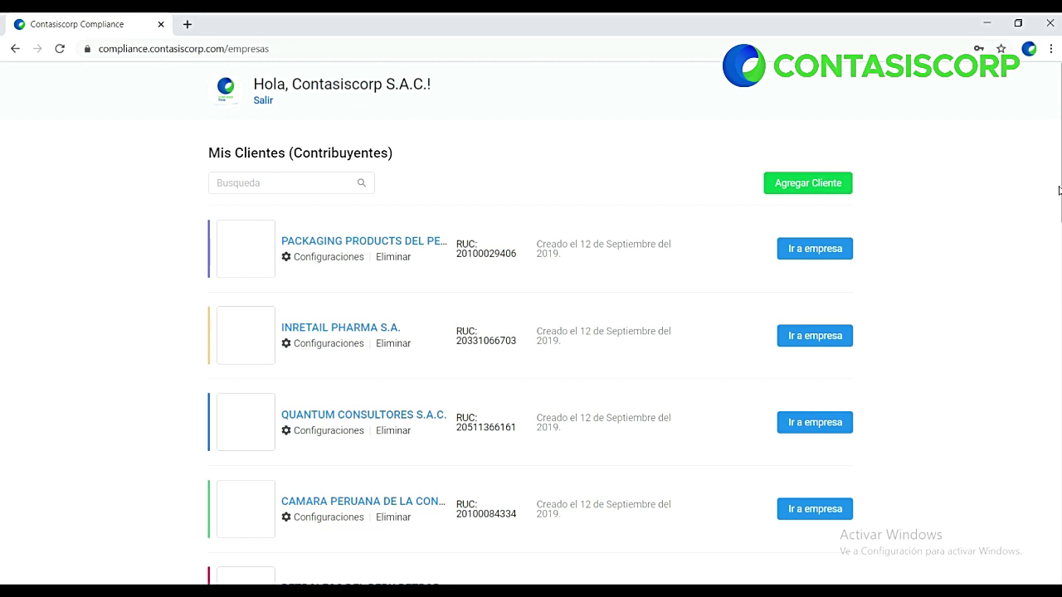
Look through the client list and go to the Packaging Products del Perú company
scroll(1, 199, down, 1)
scroll(1, 200, down, 2)
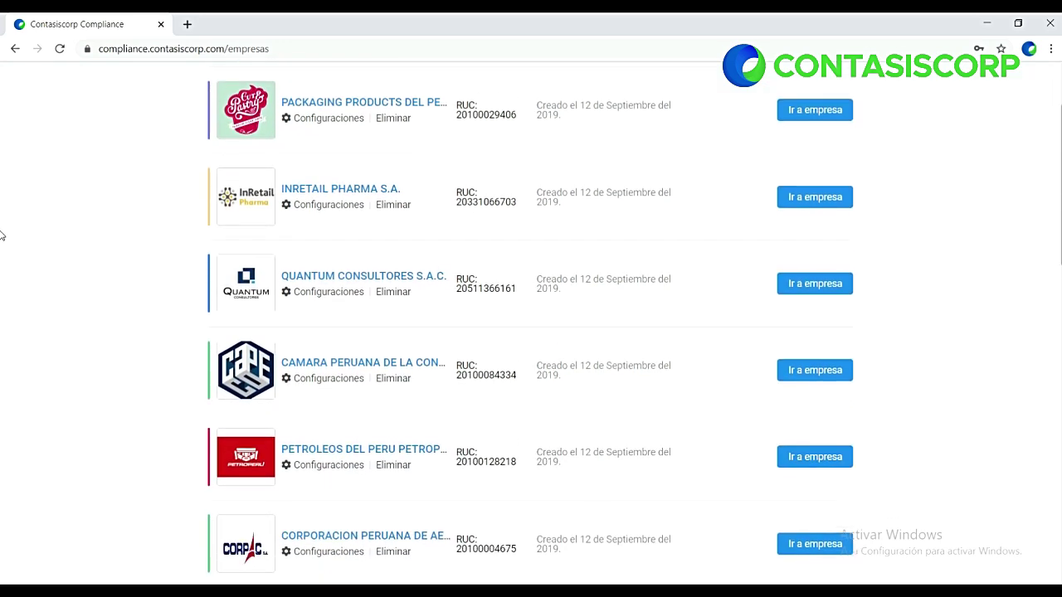
scroll(2, 249, up, 3)
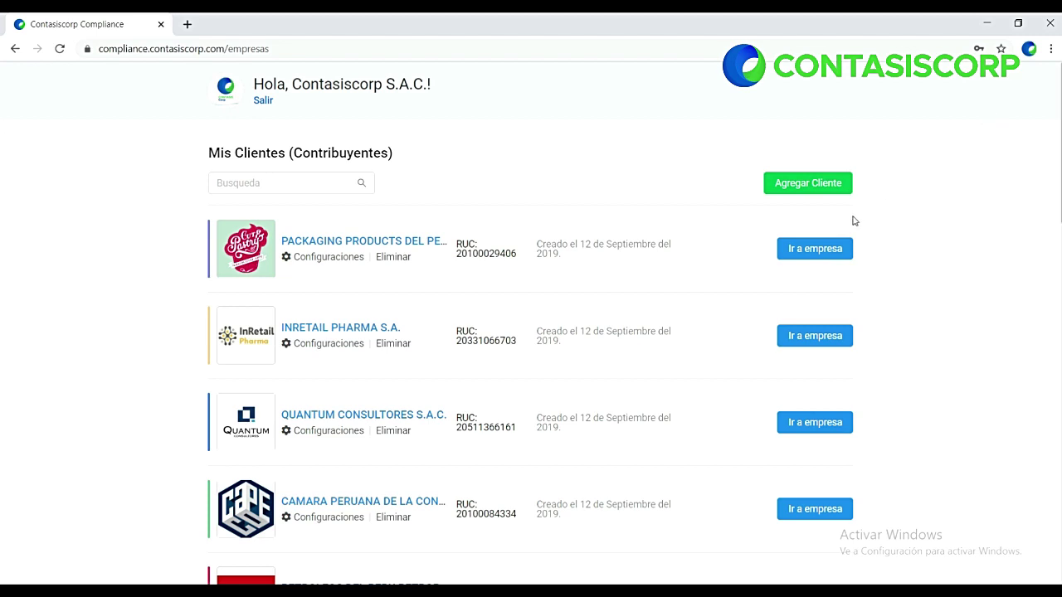
click(794, 253)
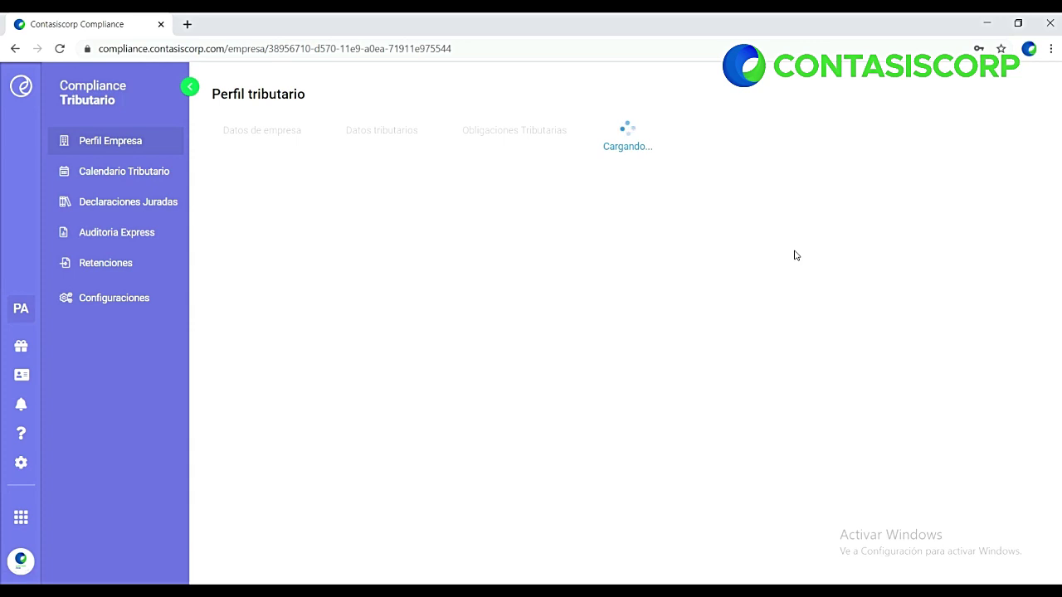
Show the company's Declaraciones Determinativas for Agosto 2019 and expand the entries of forms 0621 and 0601
click(144, 211)
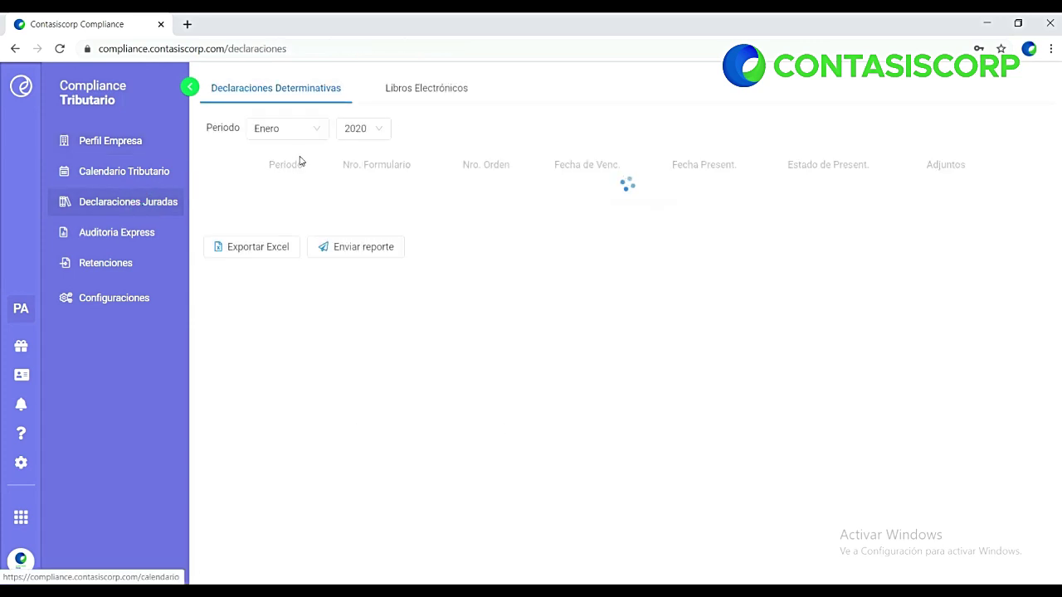
click(316, 133)
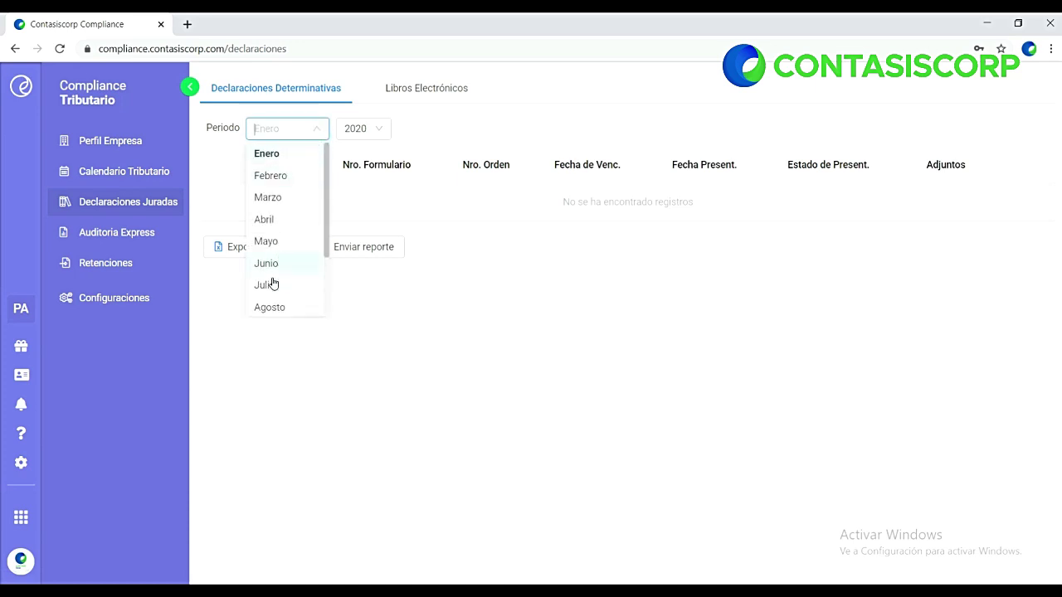
click(269, 306)
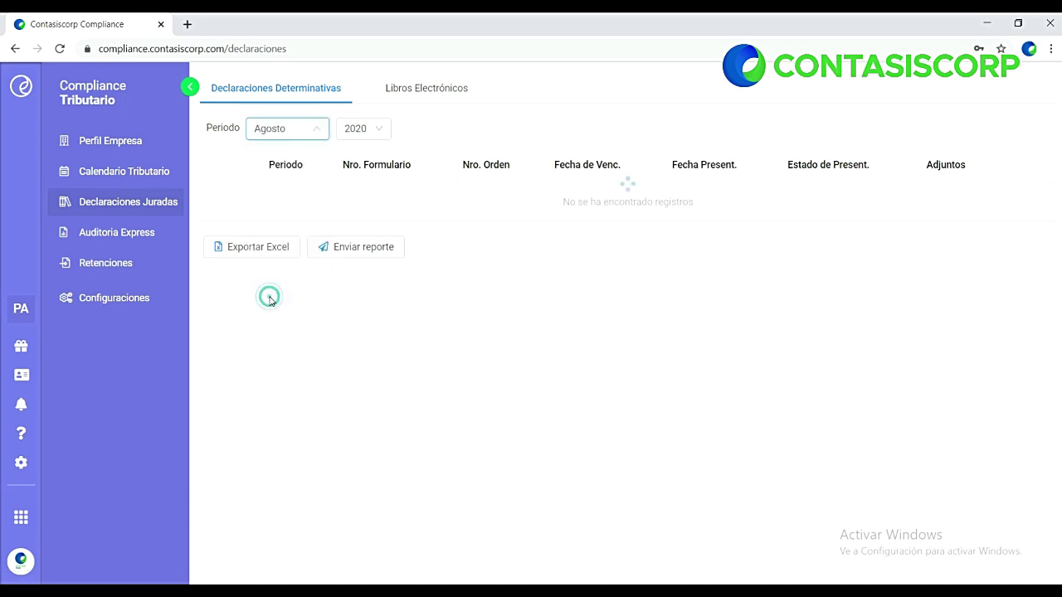
click(369, 133)
click(361, 157)
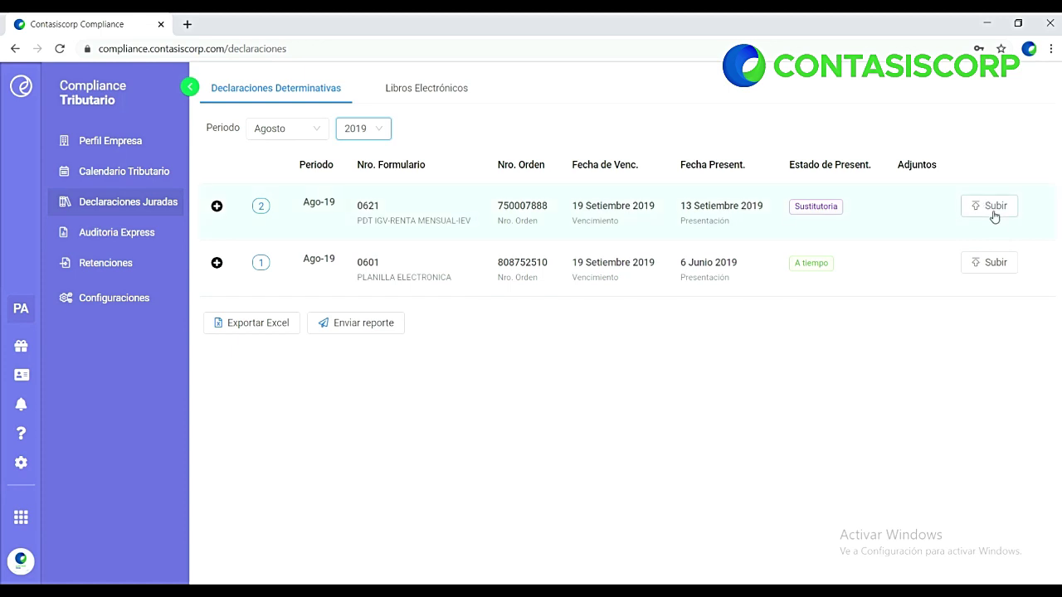
click(214, 207)
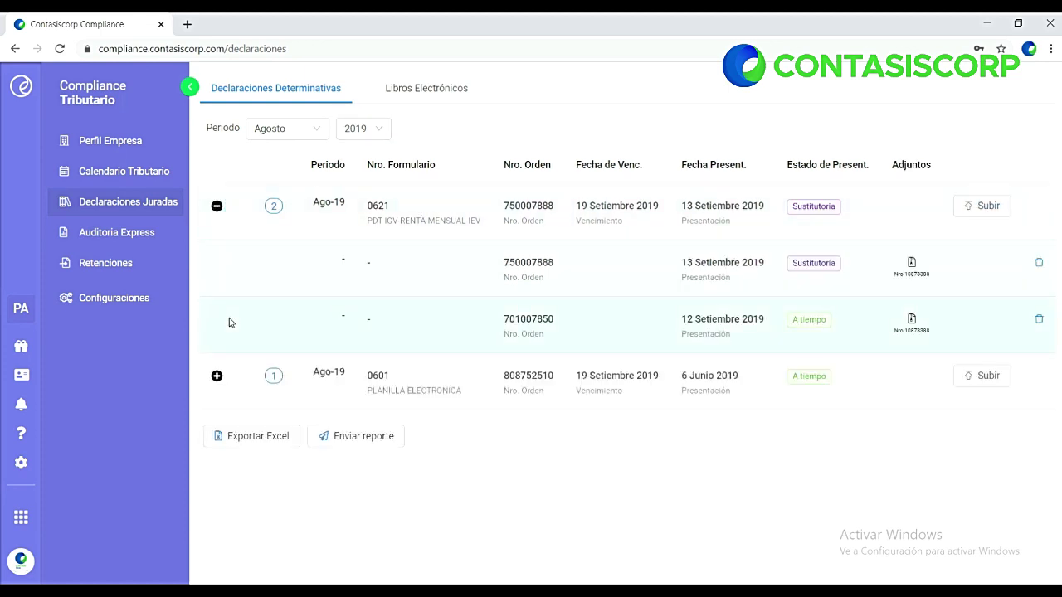
click(214, 379)
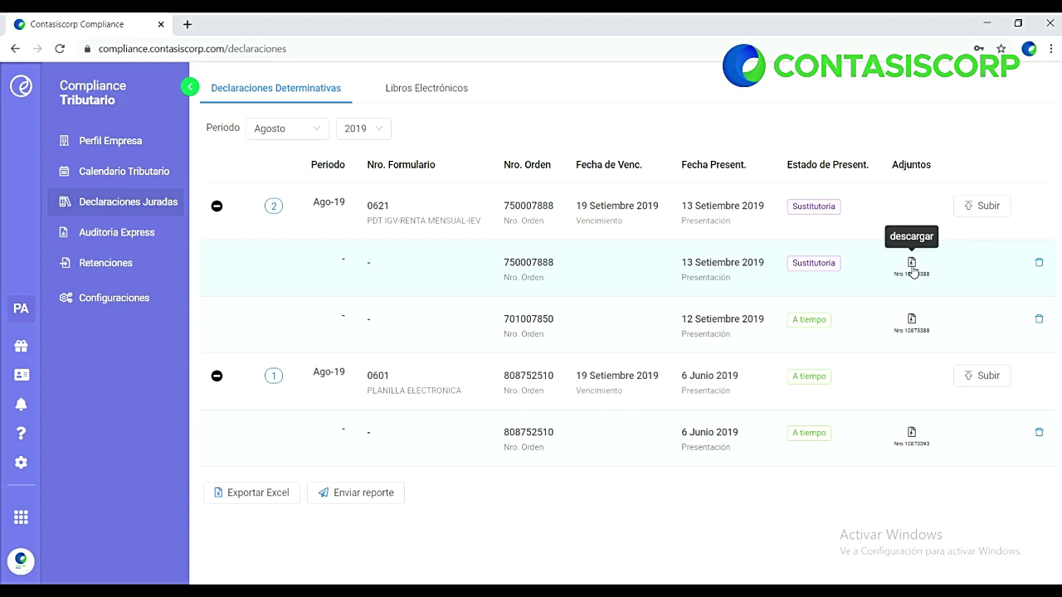
View the Libros Electrónicos of the period, expanding the Registro de Compras and Registro de Ventas e Ingresos entries
click(421, 93)
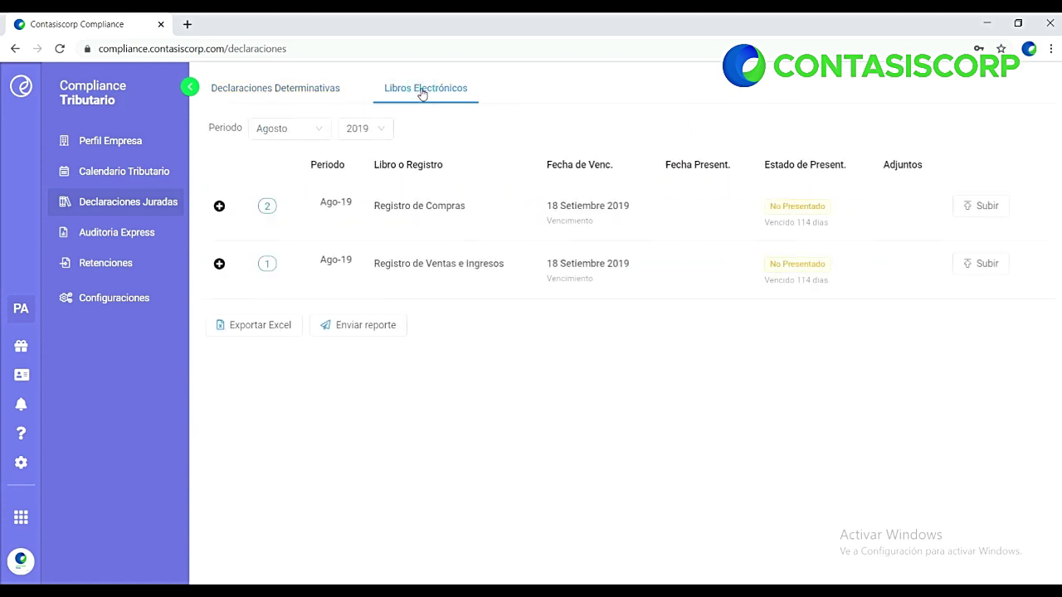
click(216, 206)
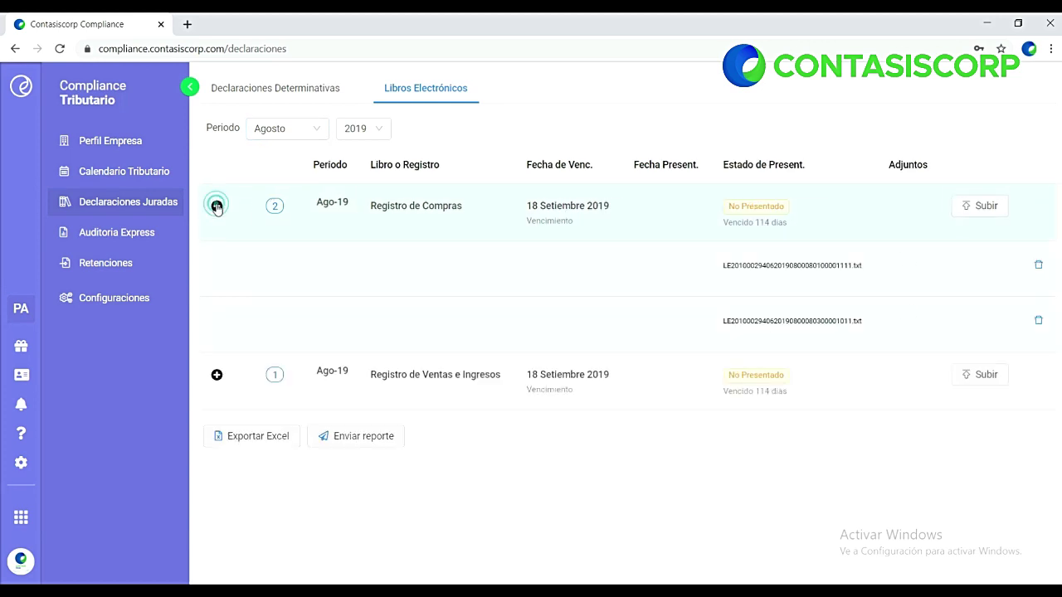
click(217, 376)
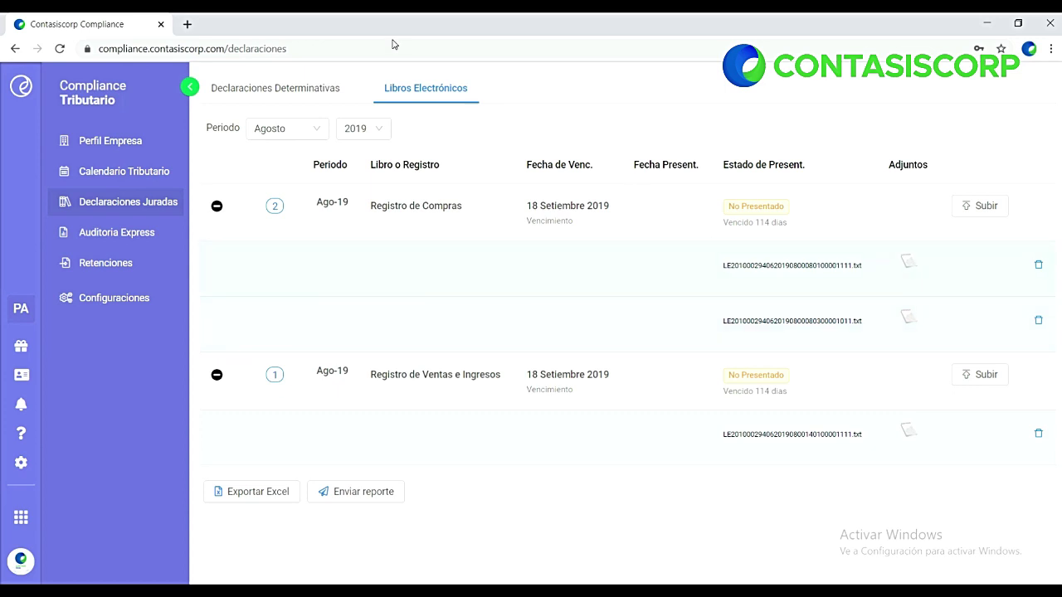
click(304, 89)
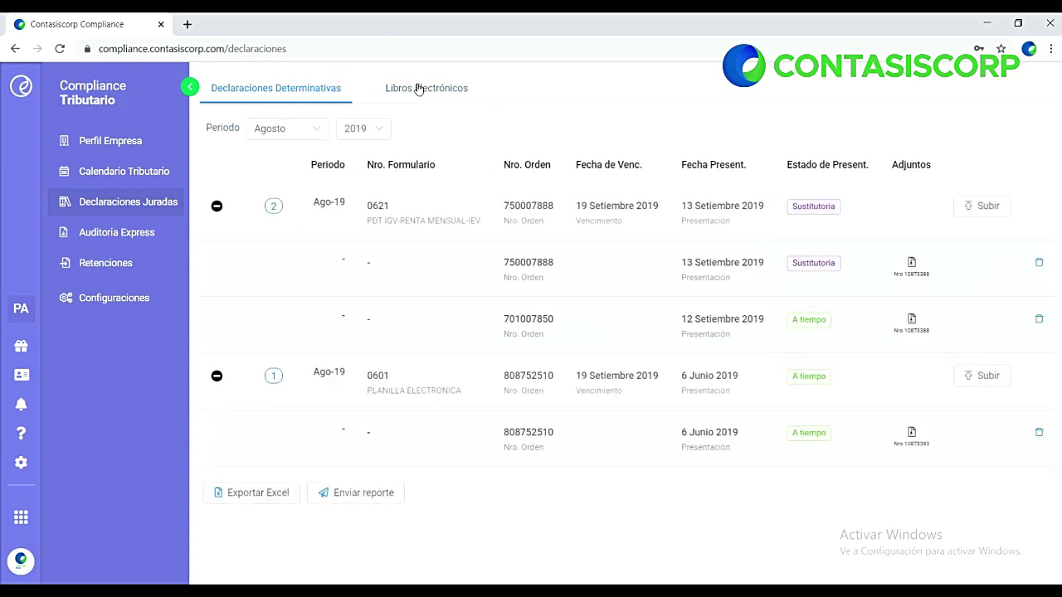
click(431, 87)
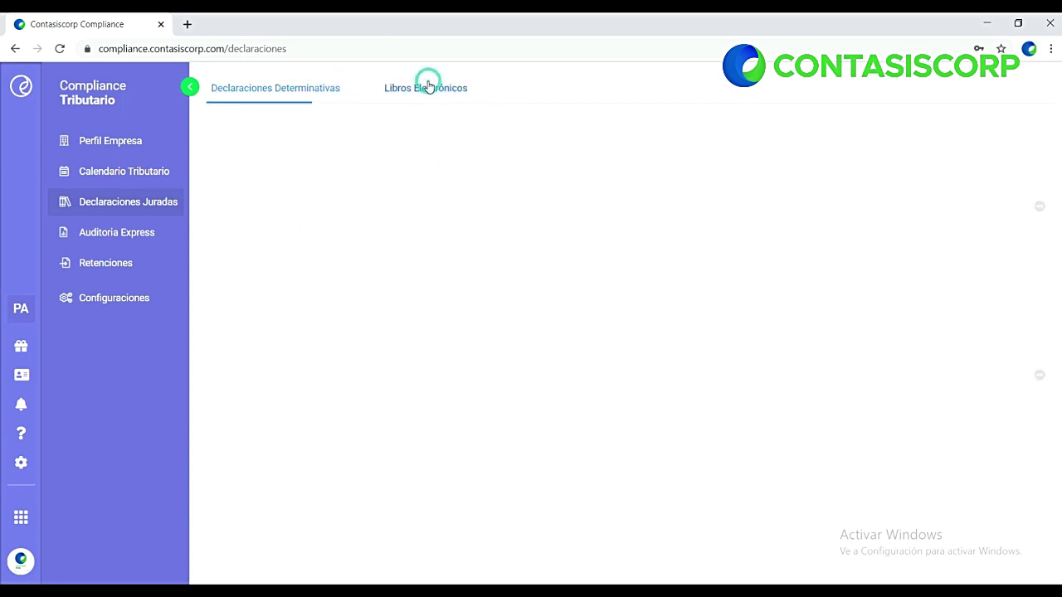
Run the Auditoria Express for the period Agosto 2019
click(117, 233)
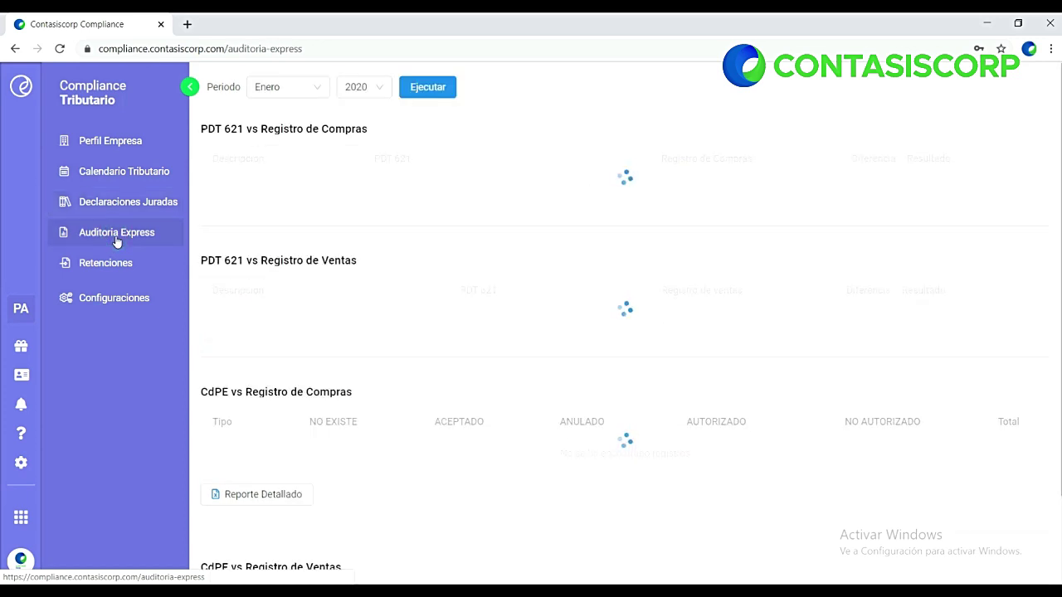
click(317, 88)
click(274, 266)
click(370, 90)
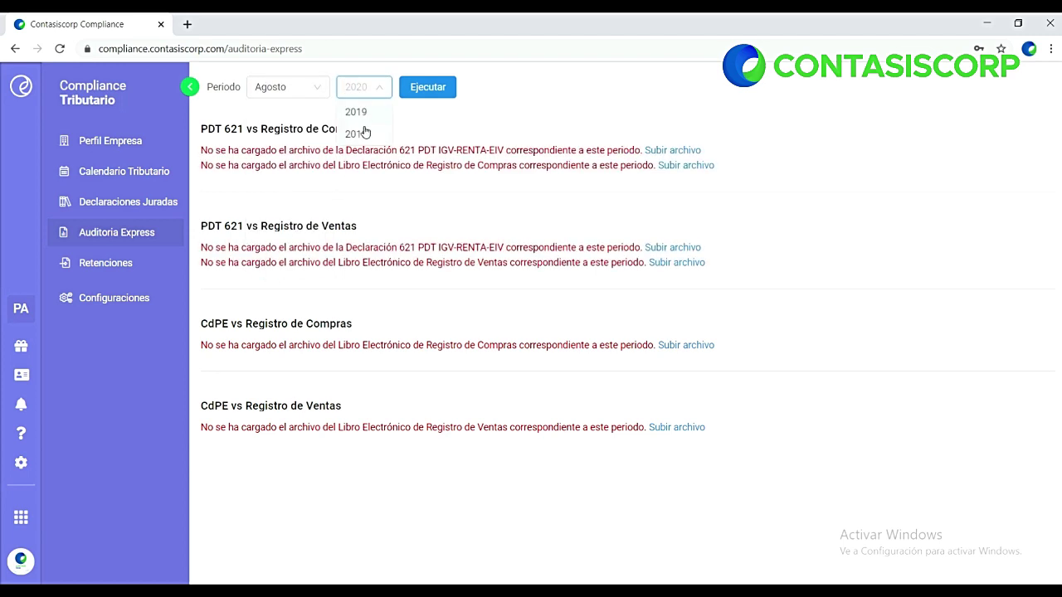
click(374, 114)
click(423, 87)
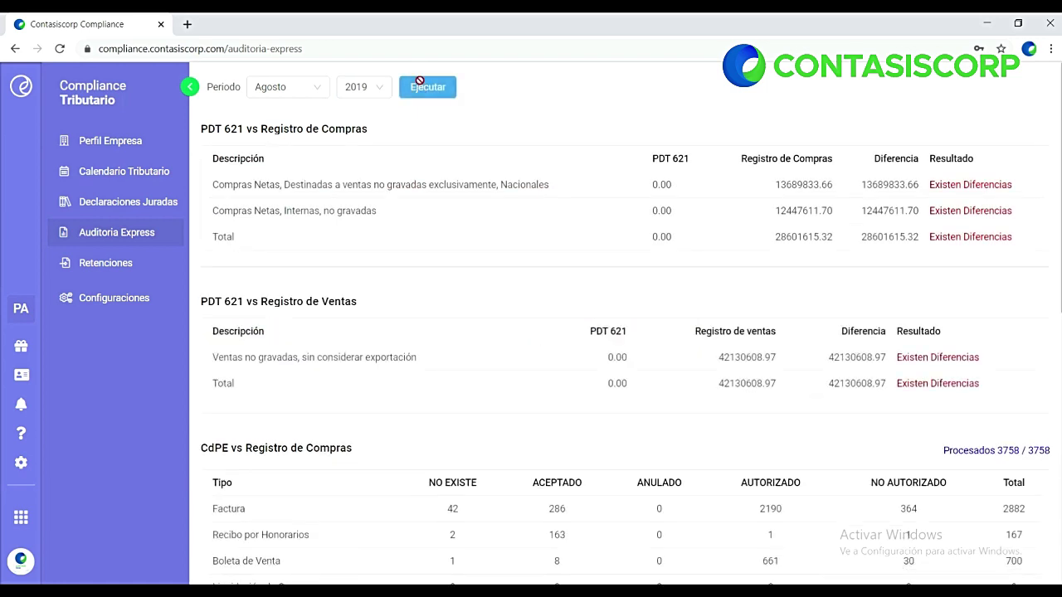
click(420, 86)
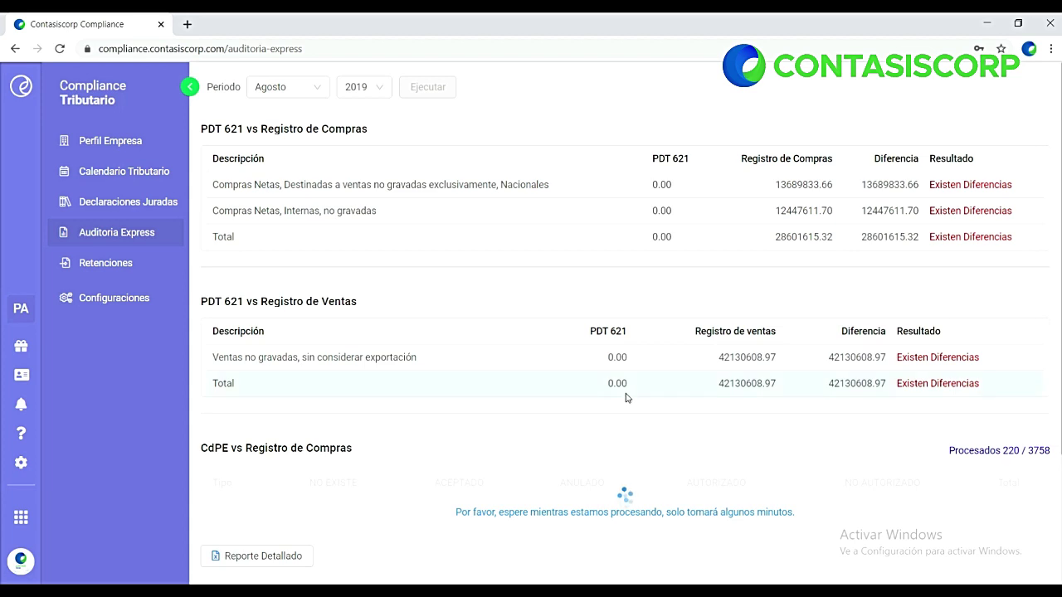
Examine the PDT 621 comparisons with the purchase and sales registers and the processing progress of both CdPE checks
scroll(0, 238, down, 1)
scroll(0, 238, down, 1)
scroll(0, 208, up, 2)
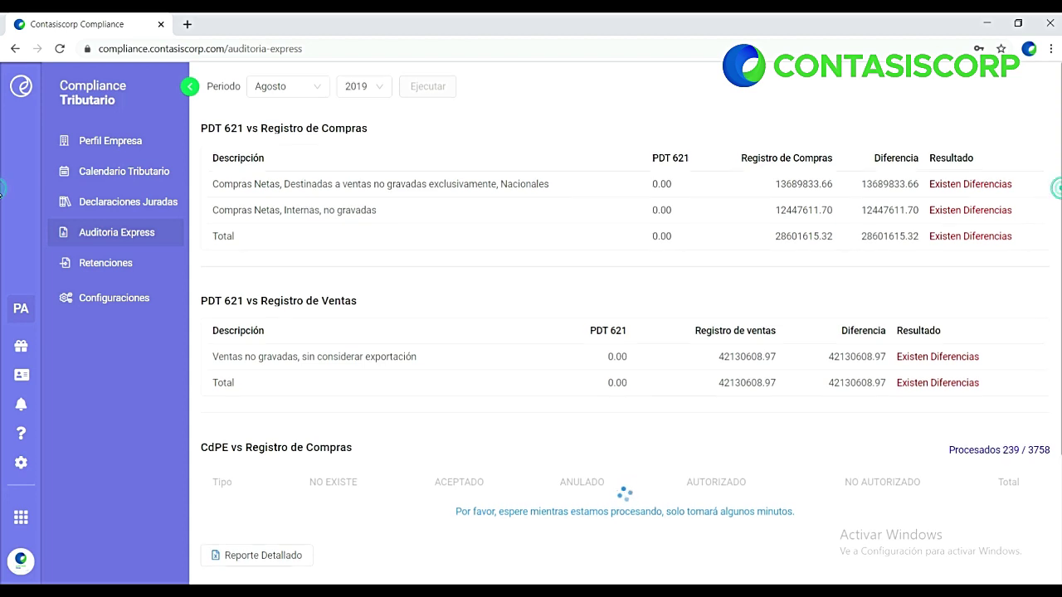
scroll(0, 207, down, 1)
scroll(0, 227, down, 1)
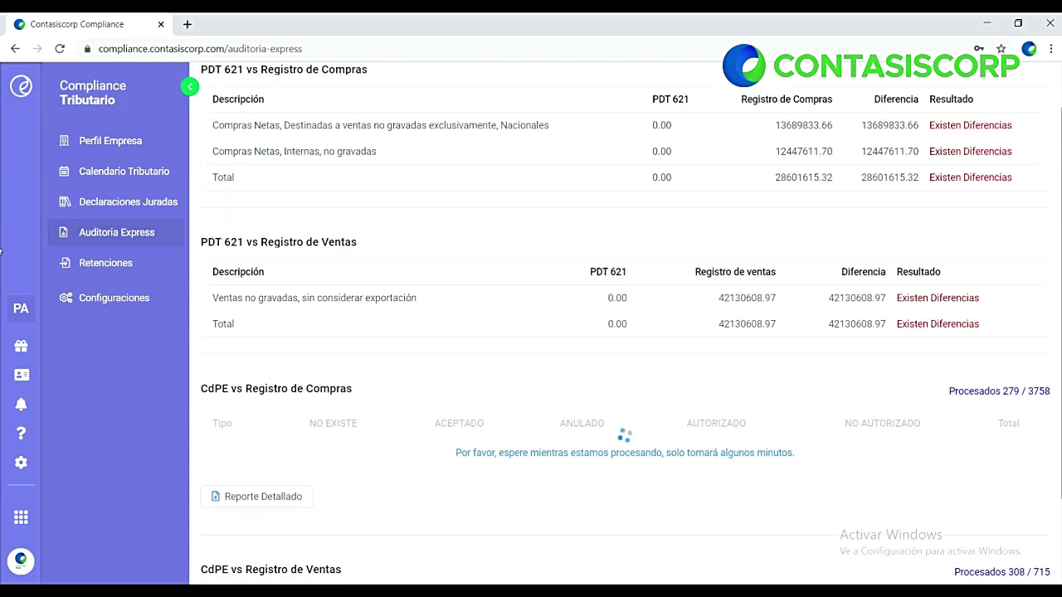
scroll(0, 280, down, 1)
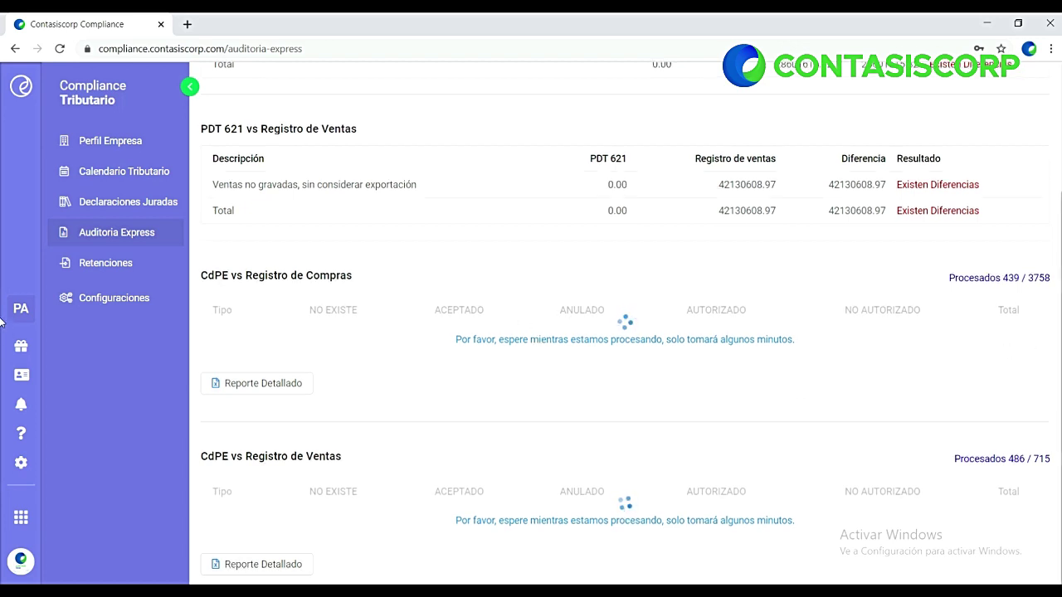
scroll(2, 295, up, 1)
scroll(2, 294, up, 1)
scroll(3, 355, down, 2)
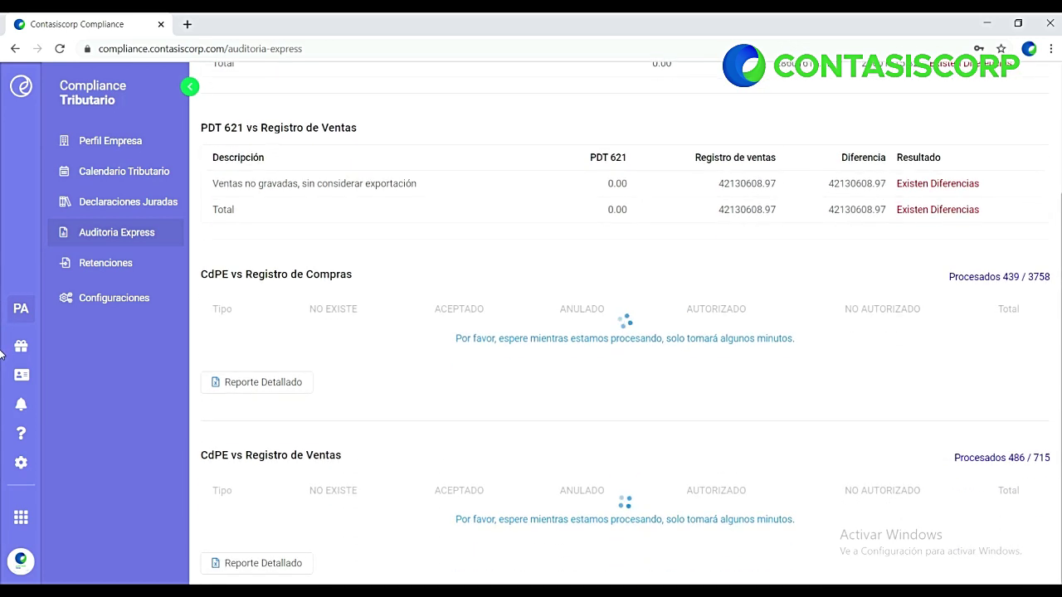
double_click(1027, 275)
drag(1034, 457, 1050, 462)
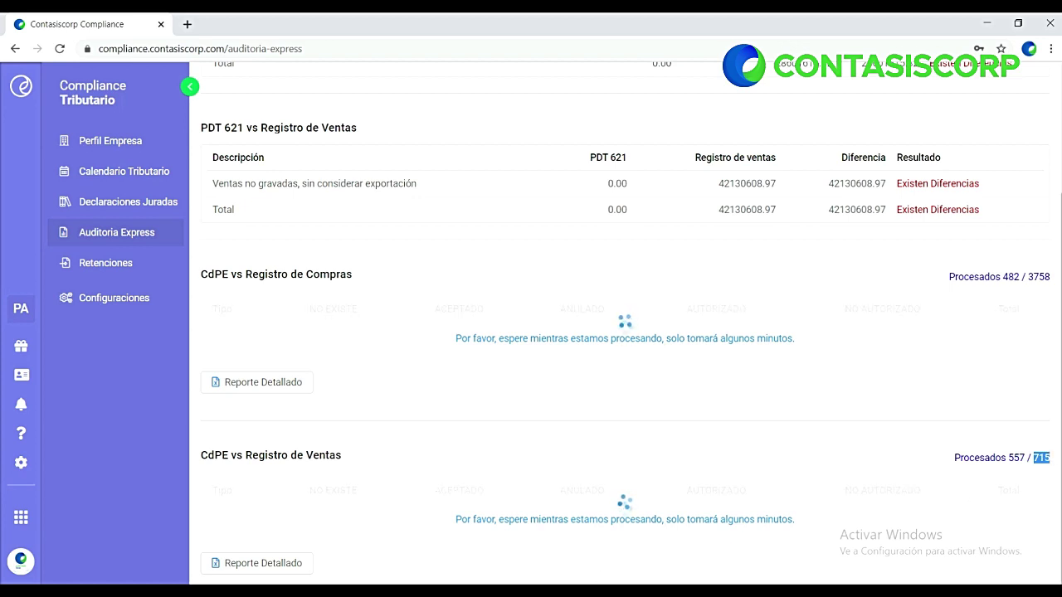
click(897, 591)
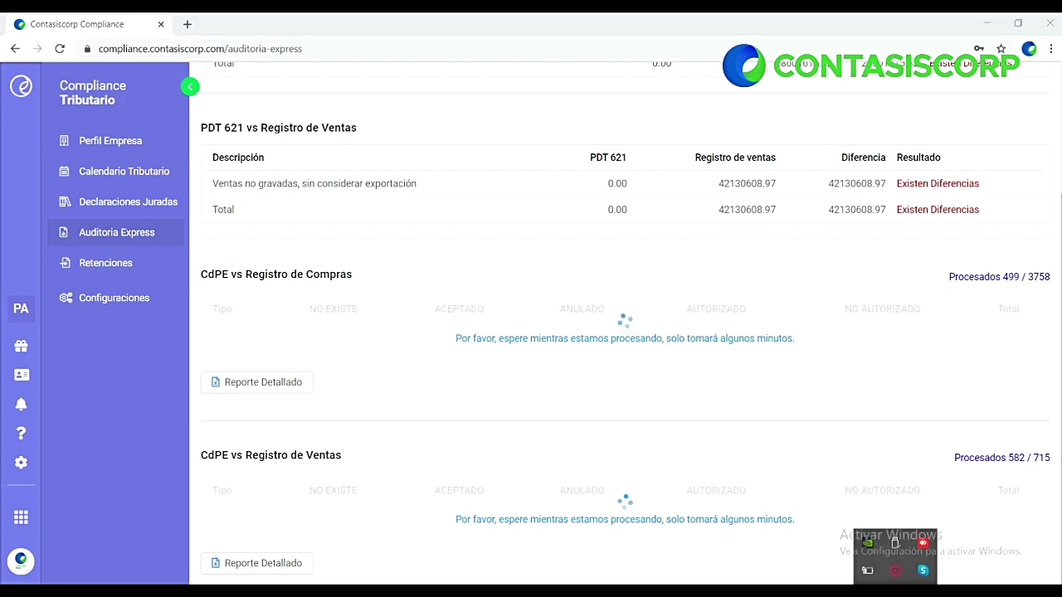
click(909, 581)
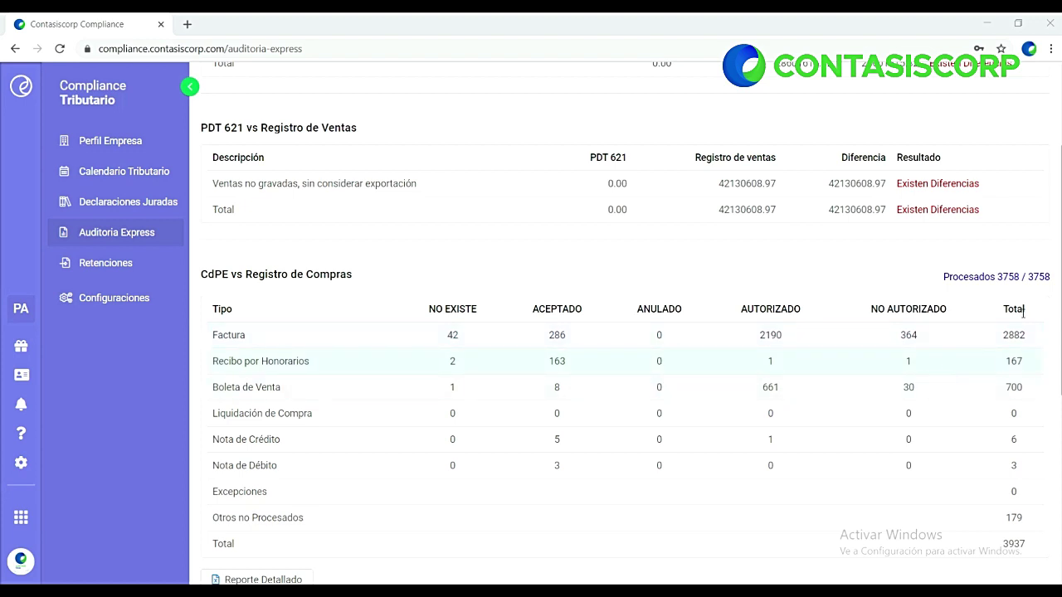
Review the CdPE results, generate the detailed report for CdPE vs Registro de Compras, and switch to its workbook in Excel
scroll(0, 299, down, 3)
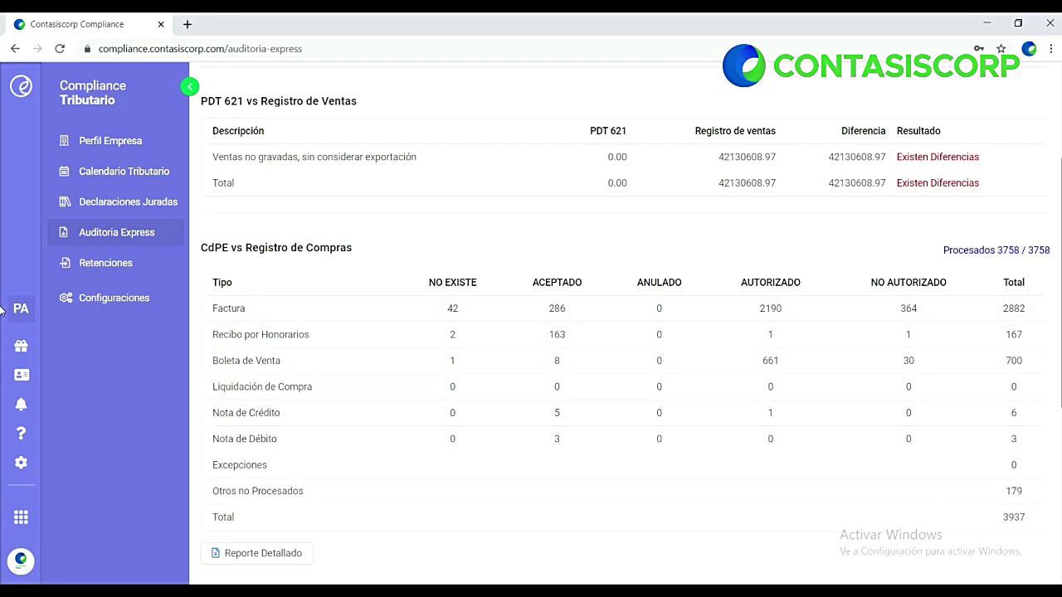
scroll(0, 396, down, 2)
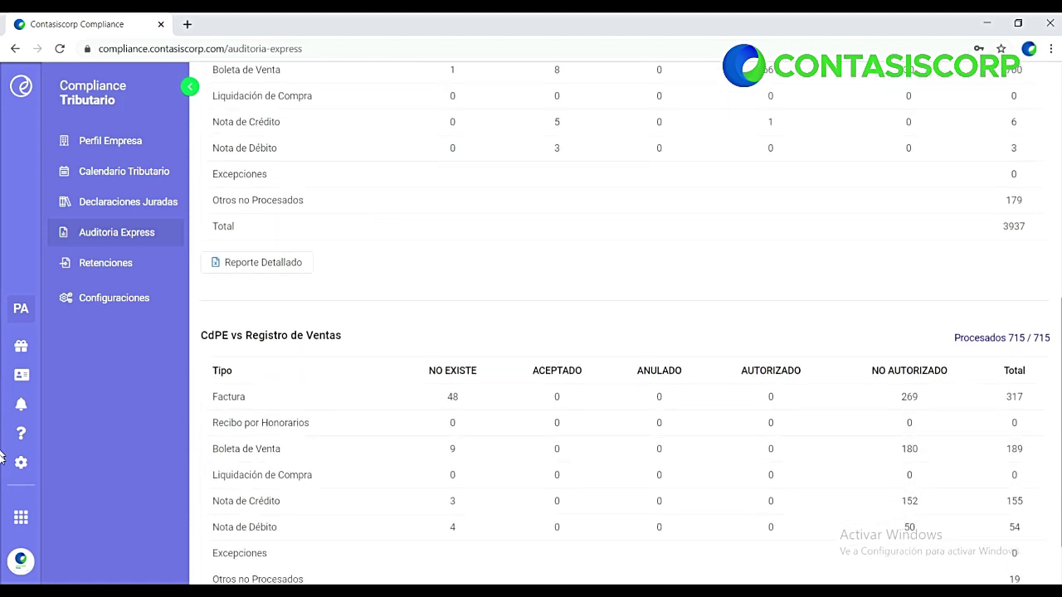
scroll(0, 445, up, 1)
scroll(1055, 332, up, 3)
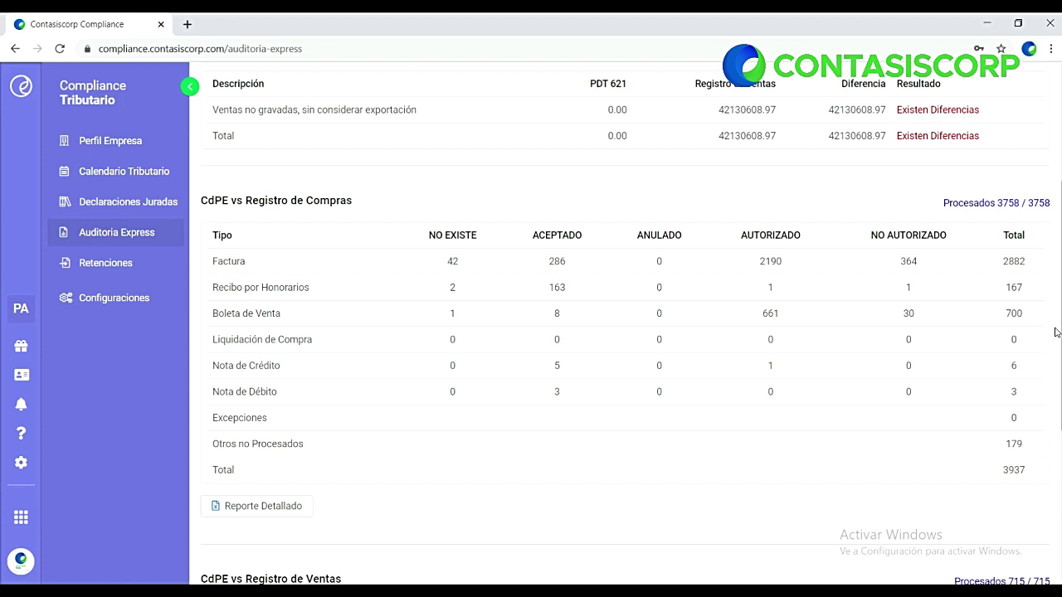
click(263, 506)
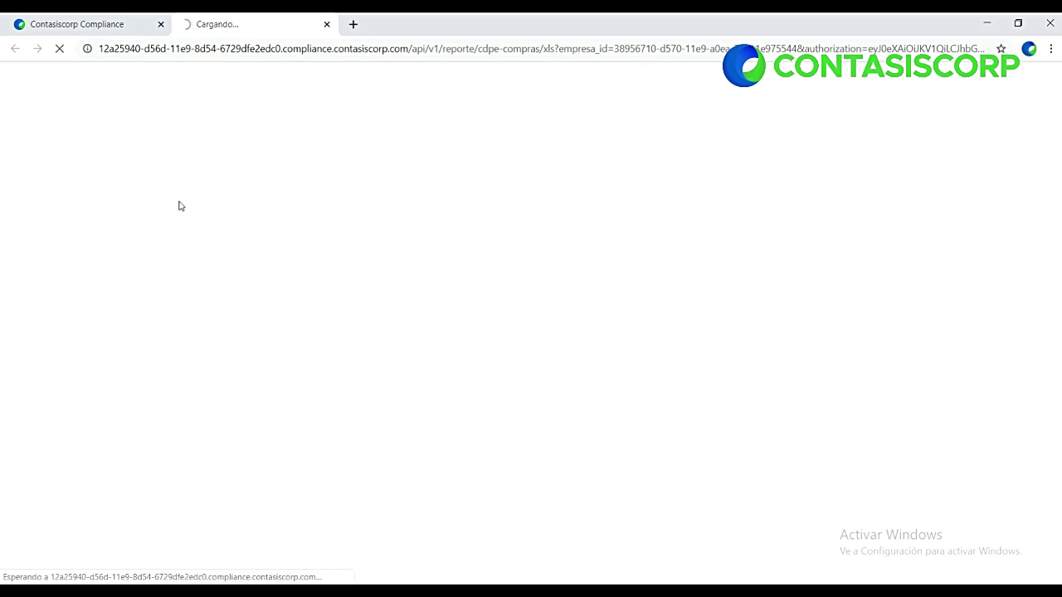
click(98, 18)
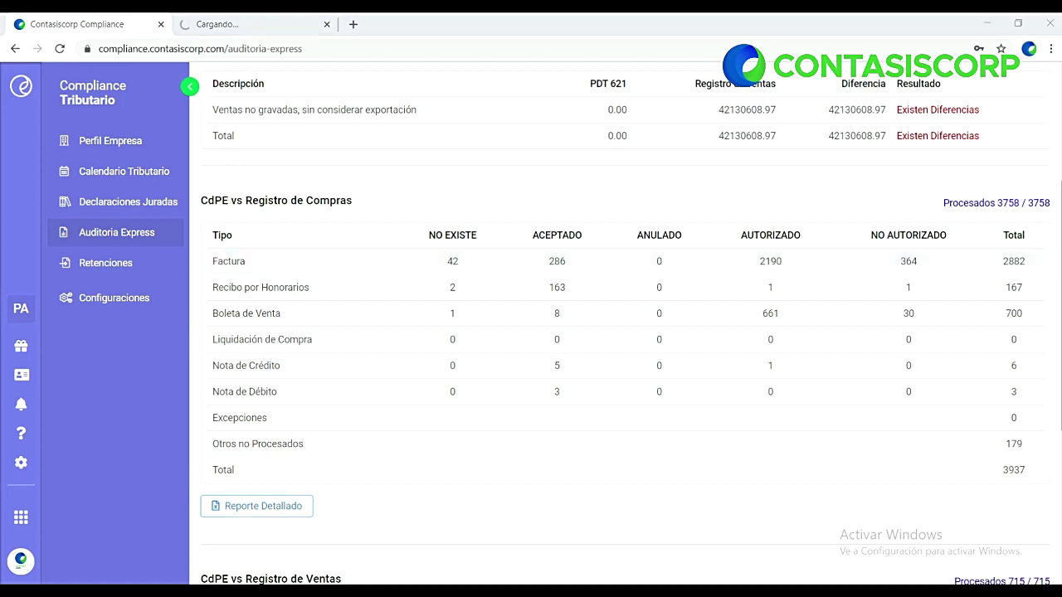
mouse_move(429, 591)
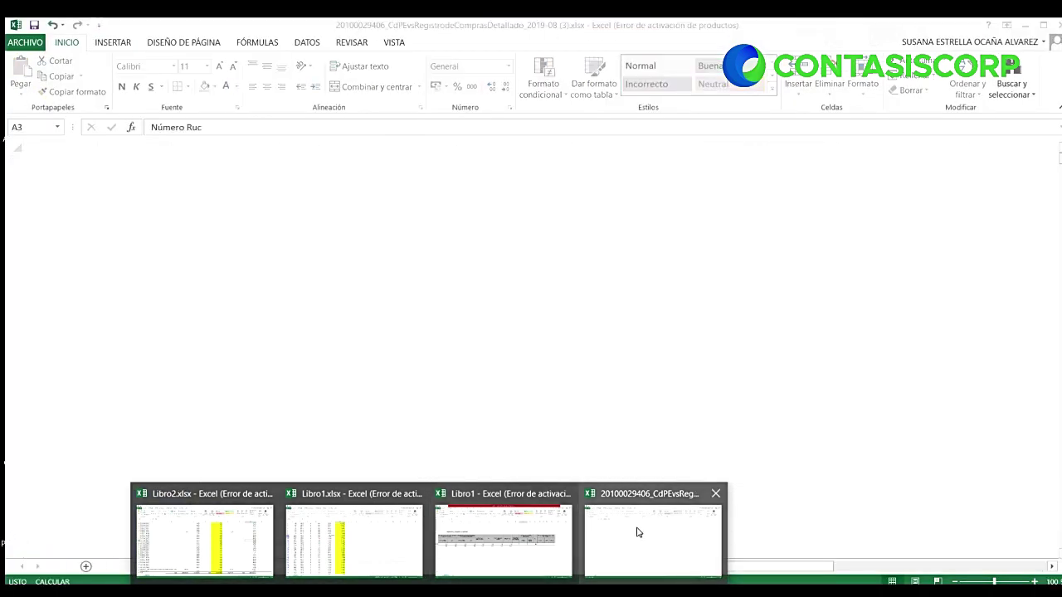
click(629, 549)
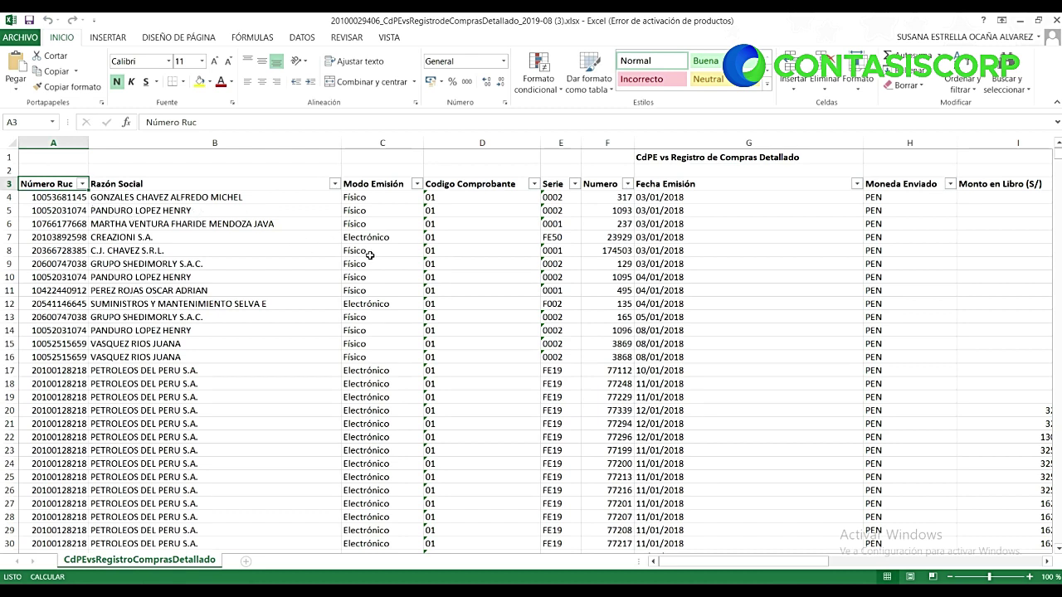
Examine the purchase-register report's columns along the first record, from Número Ruc through Condición Domiciliaria Contribuyente
click(63, 196)
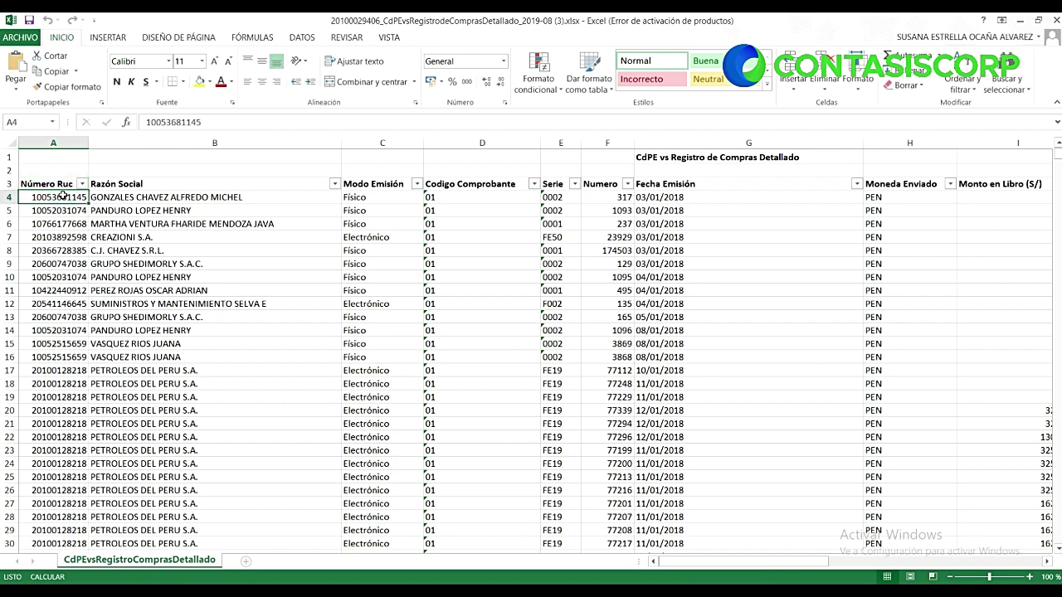
key(Right)
key(Right)
key(Right)
key(Right)
key(Right)
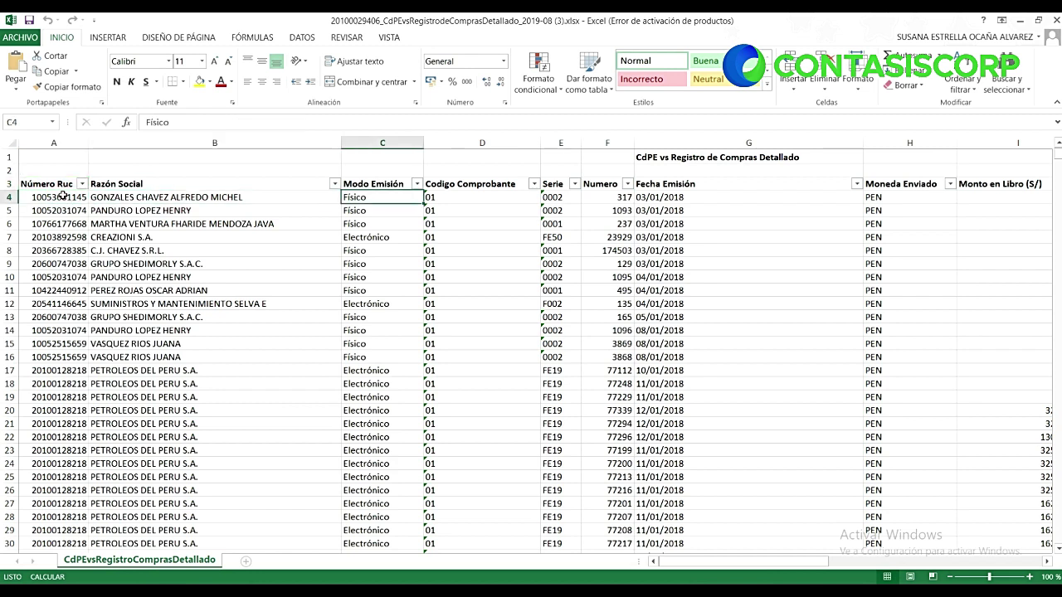
key(Right)
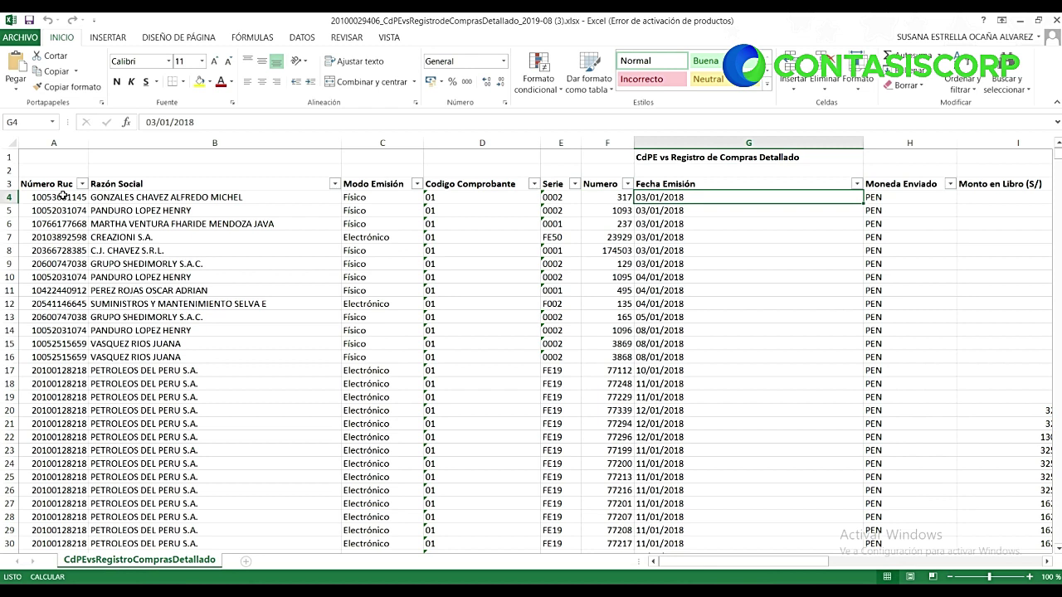
key(Right)
key(Right)
key(Right)
key(Right)
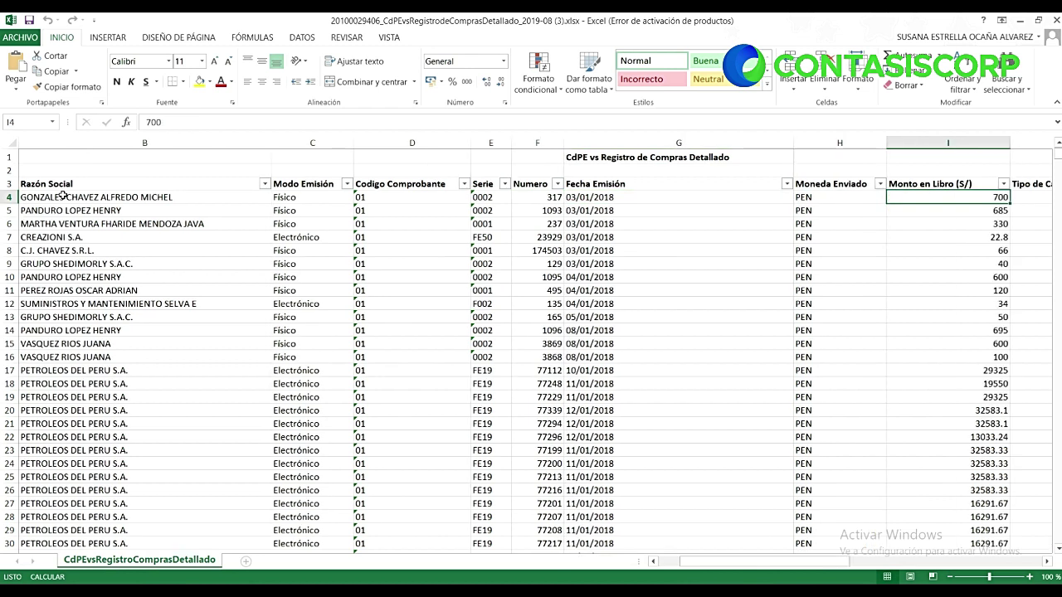
key(Right)
key(Right)
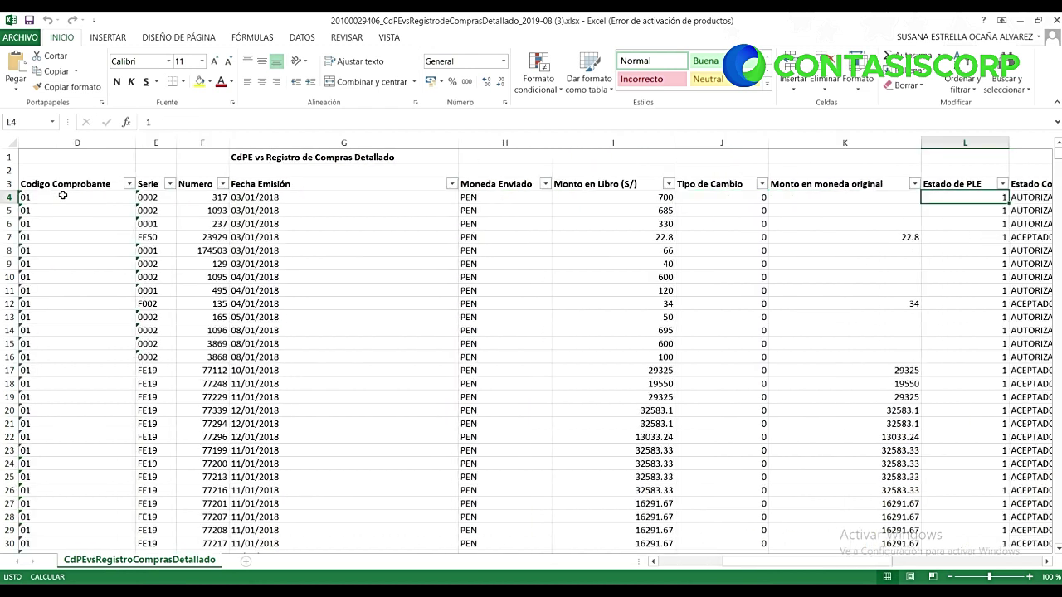
key(Right)
key(Right)
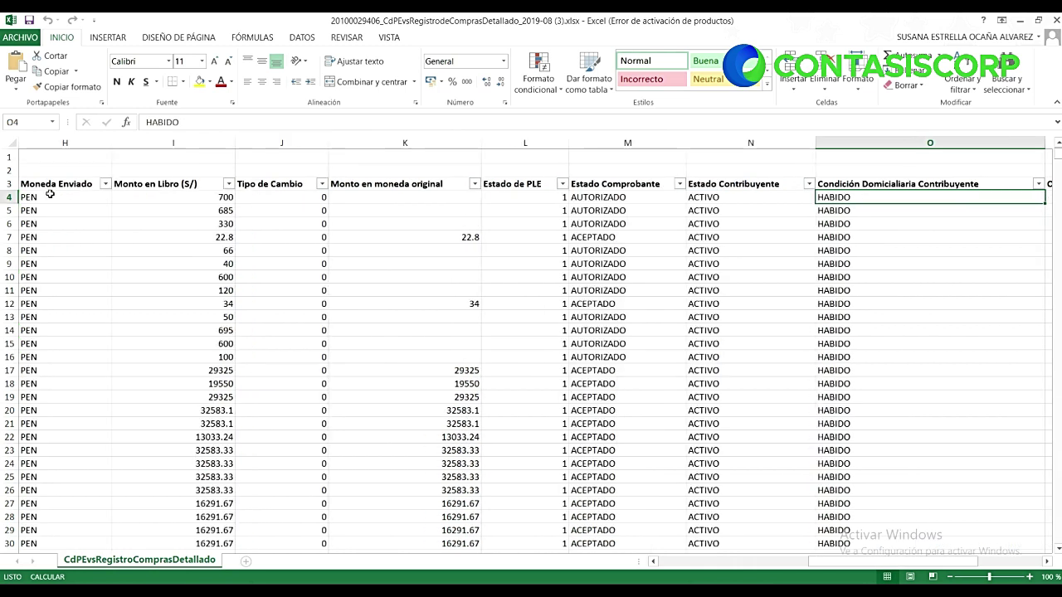
Filter the Estado Comprobante column to show only the NO EXISTE records
click(678, 184)
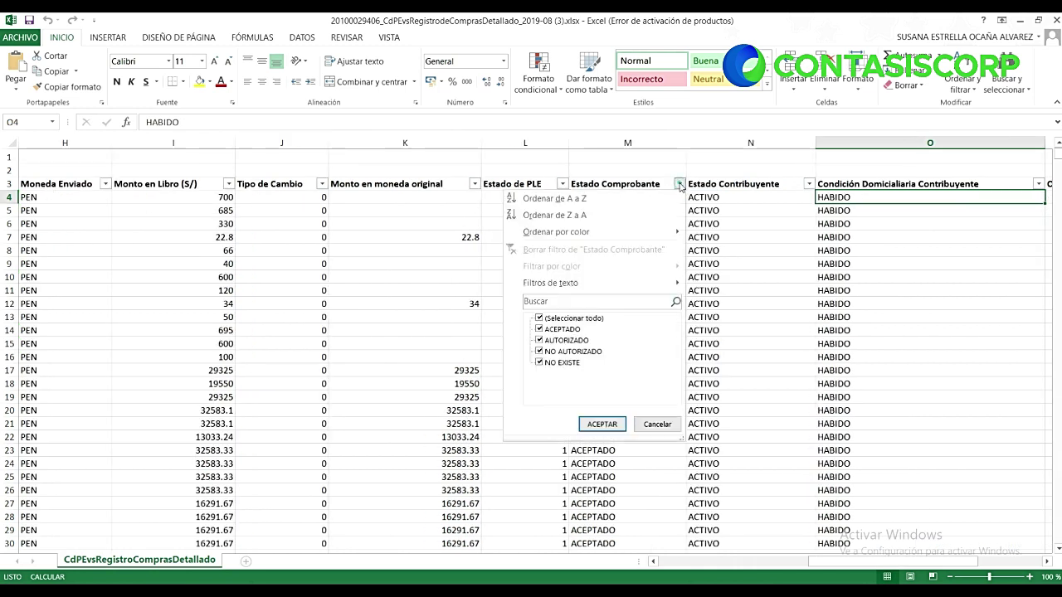
click(554, 321)
click(555, 321)
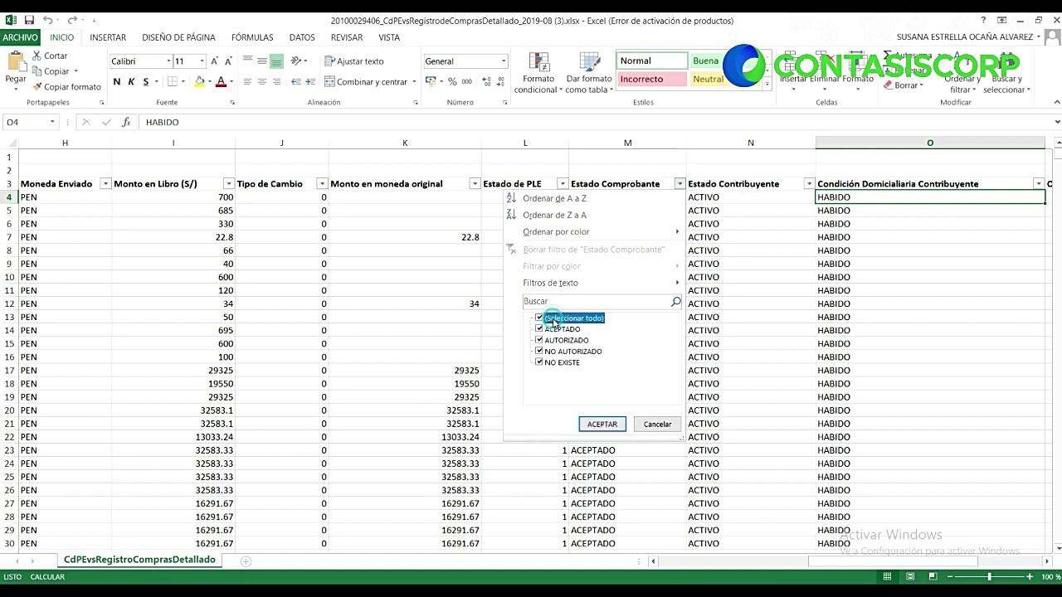
click(571, 320)
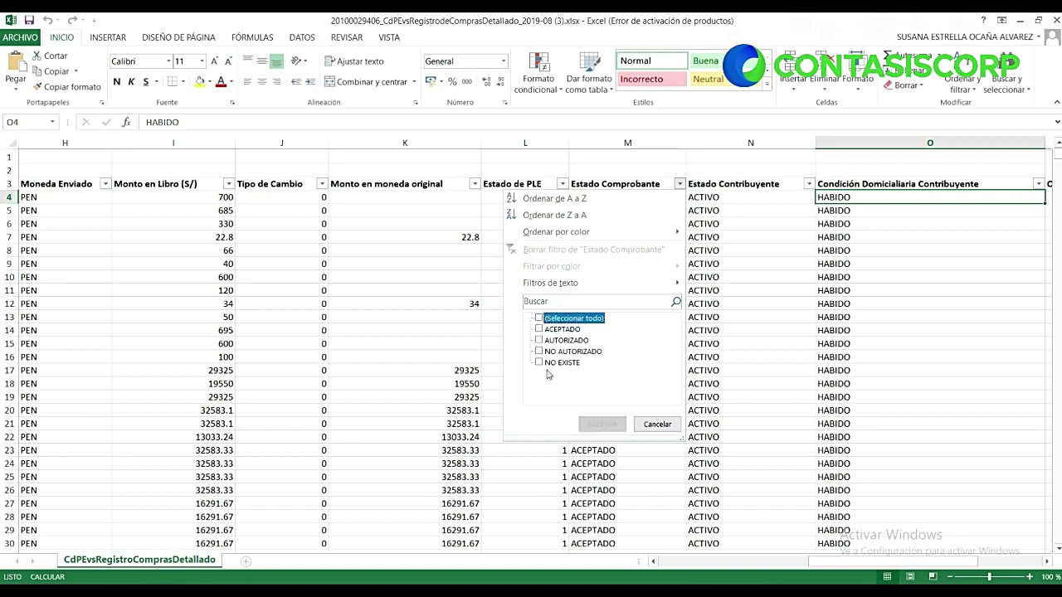
click(546, 363)
click(594, 420)
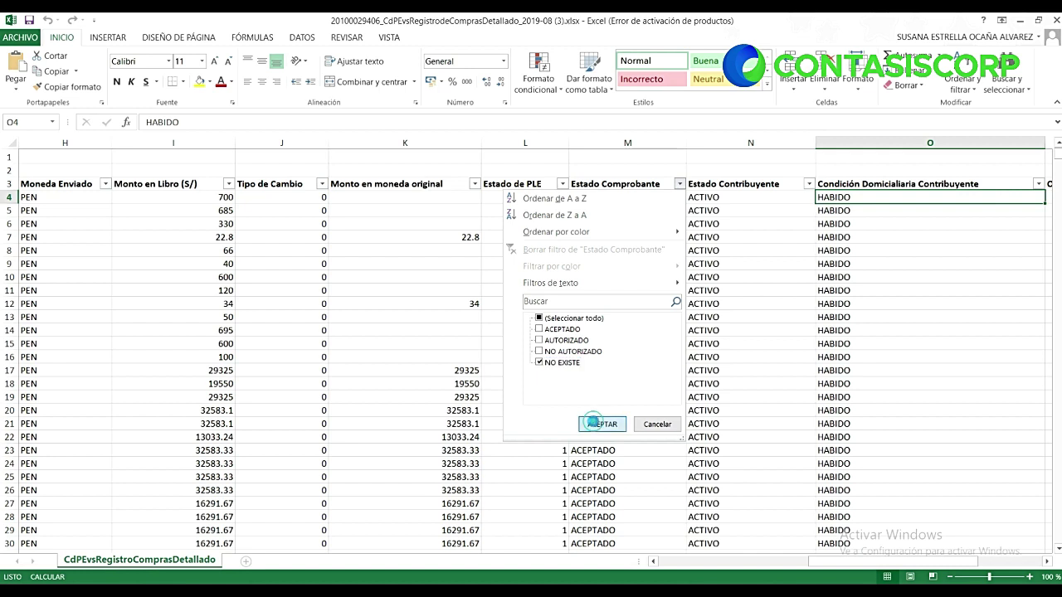
Examine the filtered records' suppliers in Número Ruc, then their Modo Emisión, Codigo Comprobante, Serie and Numero columns
click(615, 250)
key(Home)
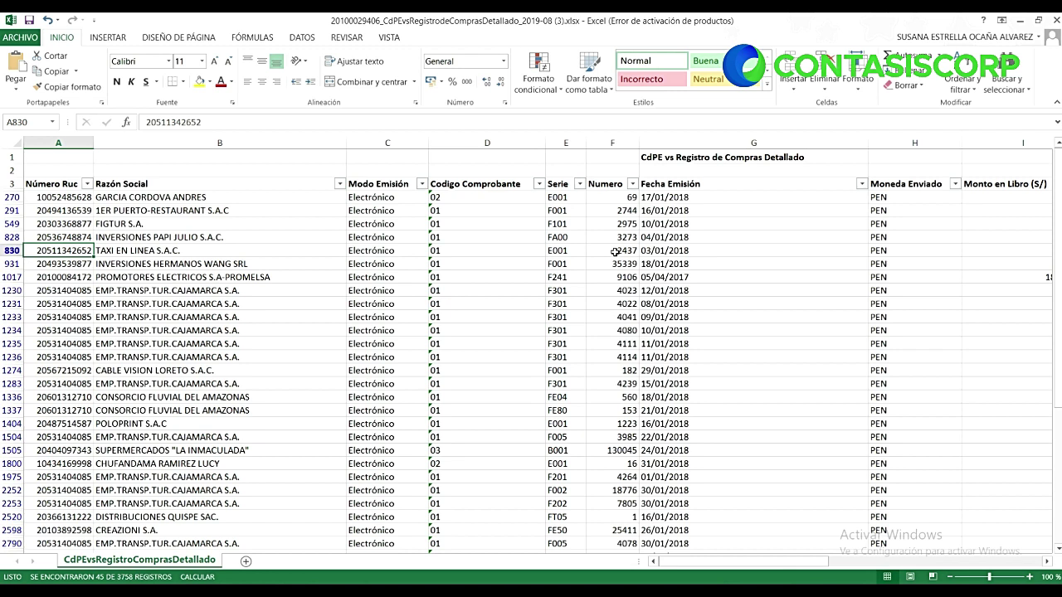
key(Down)
key(Down)
key(Down)
key(Down)
key(Down)
key(Down)
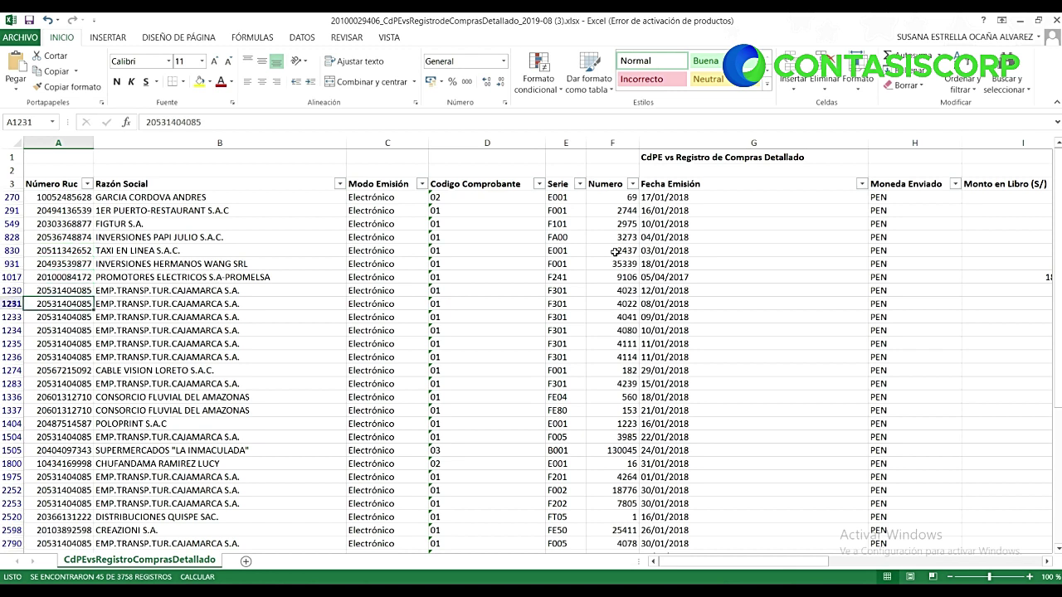
key(Down)
key(Right)
key(Right)
key(Right)
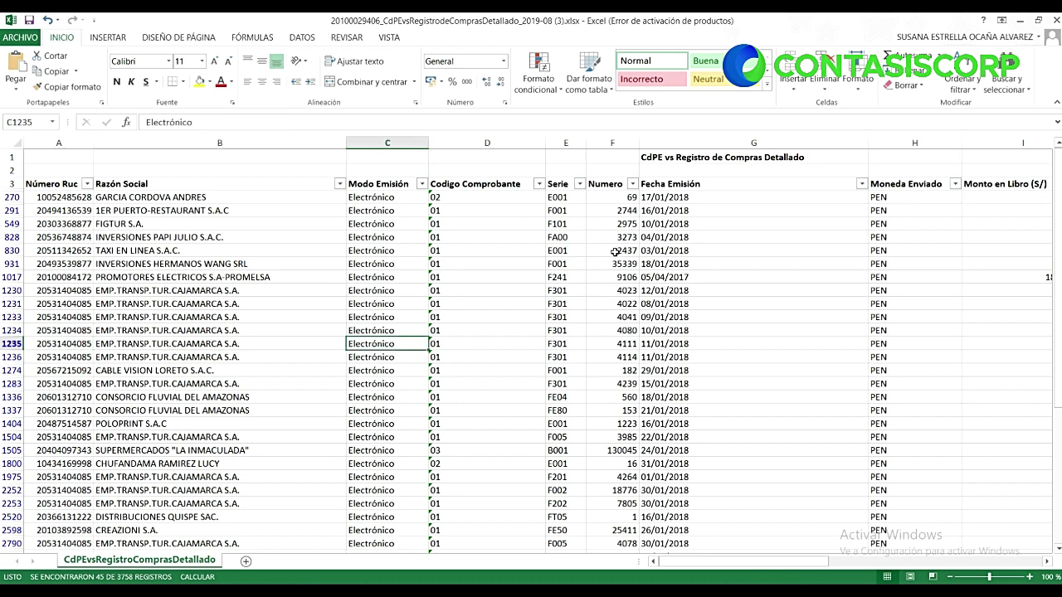
key(Left)
key(Right)
key(Right)
key(Right)
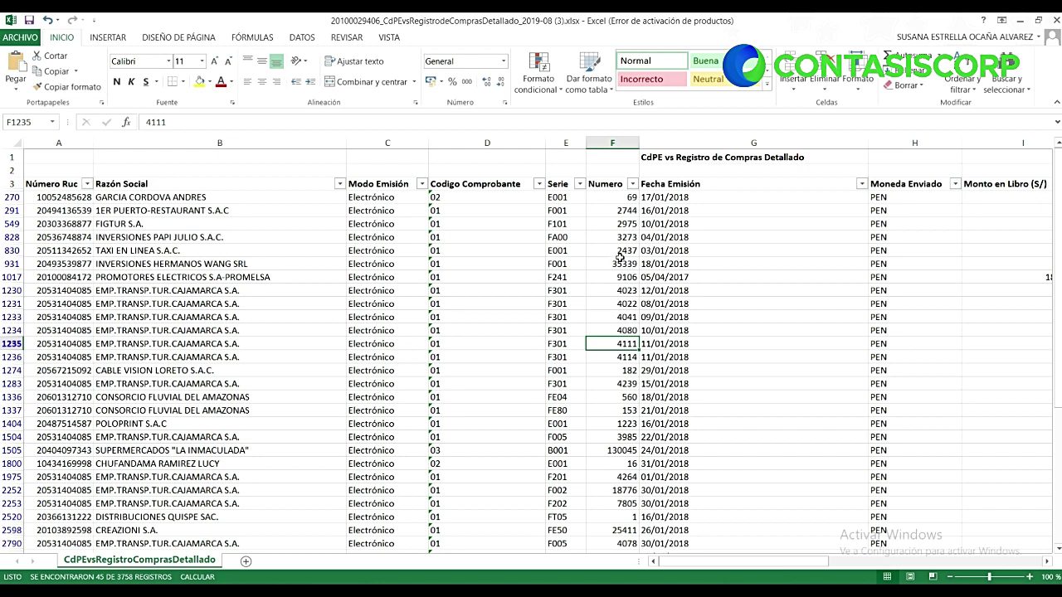
Check individual voucher numbers in the Numero column of the filtered records
click(620, 262)
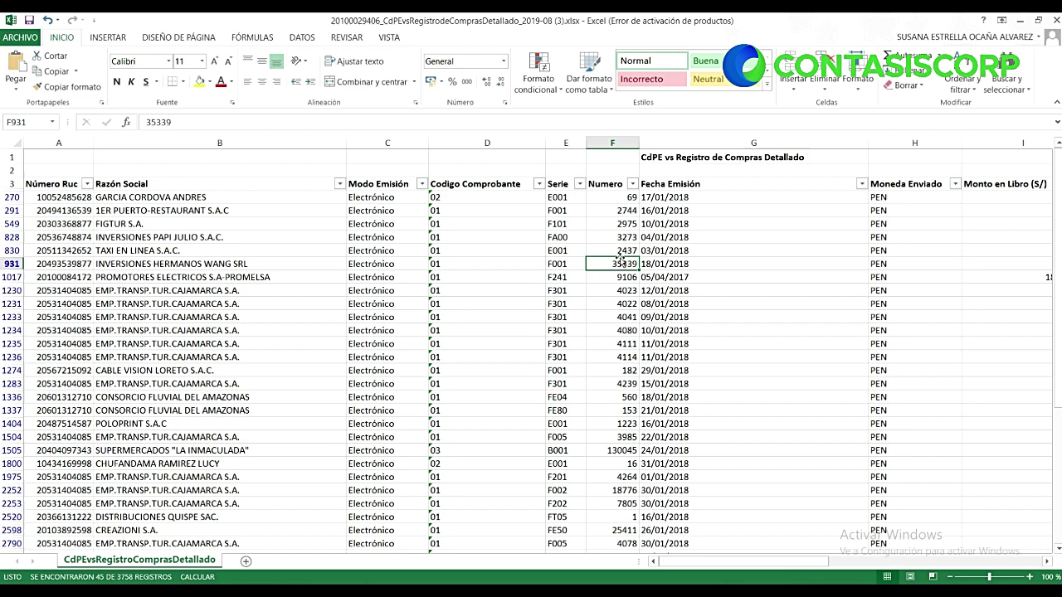
click(620, 253)
click(620, 263)
key(Down)
key(Down)
key(Down)
key(Down)
key(Up)
key(Down)
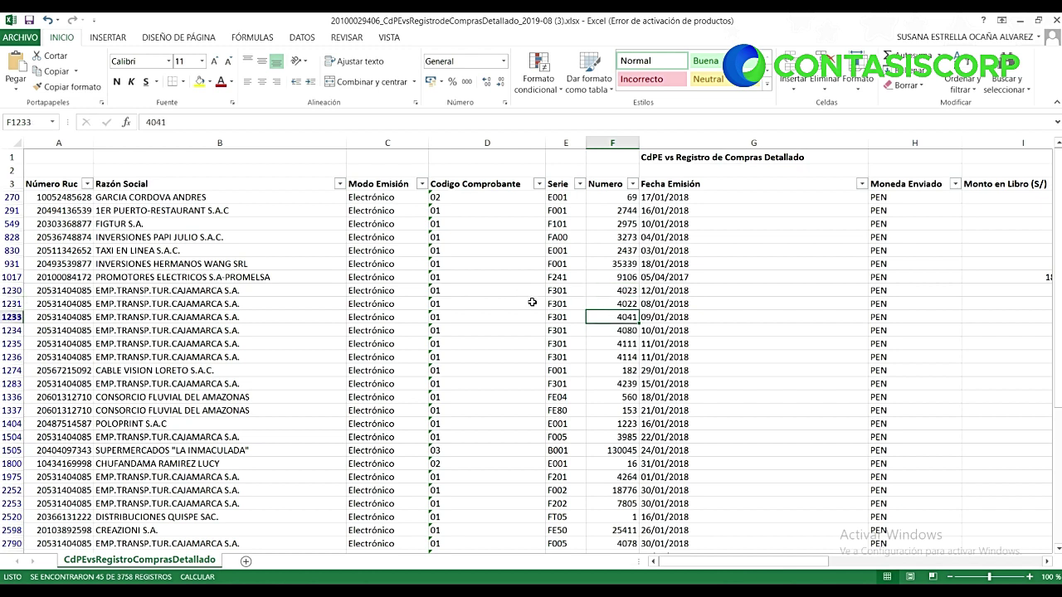
click(613, 250)
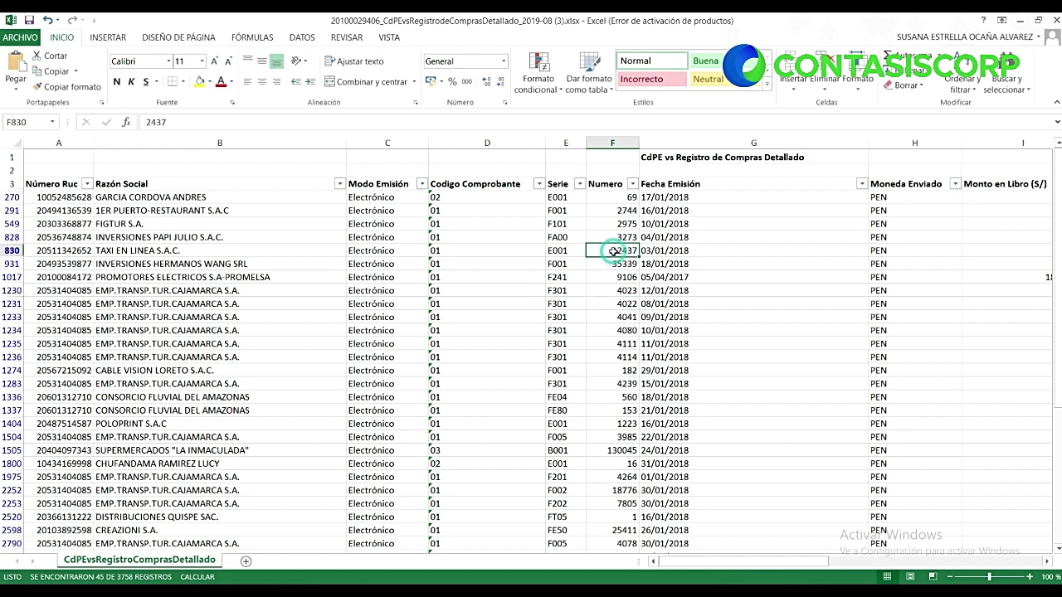
Inspect the filtered record dated 05/04/2017 from Fecha Emisión across to Monto en moneda original
click(862, 274)
key(Right)
key(Right)
key(Right)
key(Right)
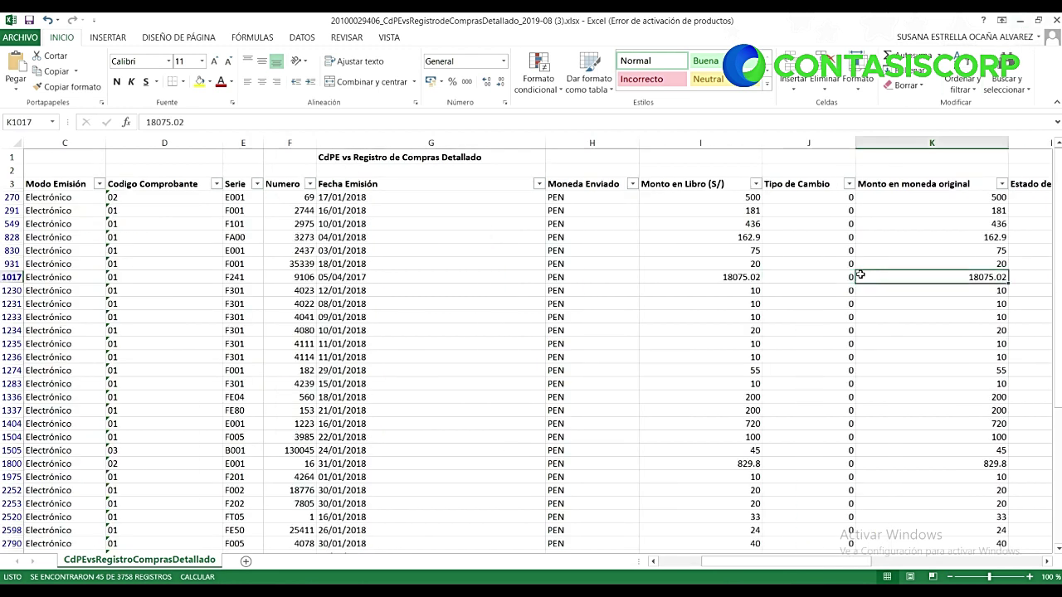
Return to Contasiscorp Compliance in the browser and review the CdPE vs Registro de Ventas results
click(1020, 21)
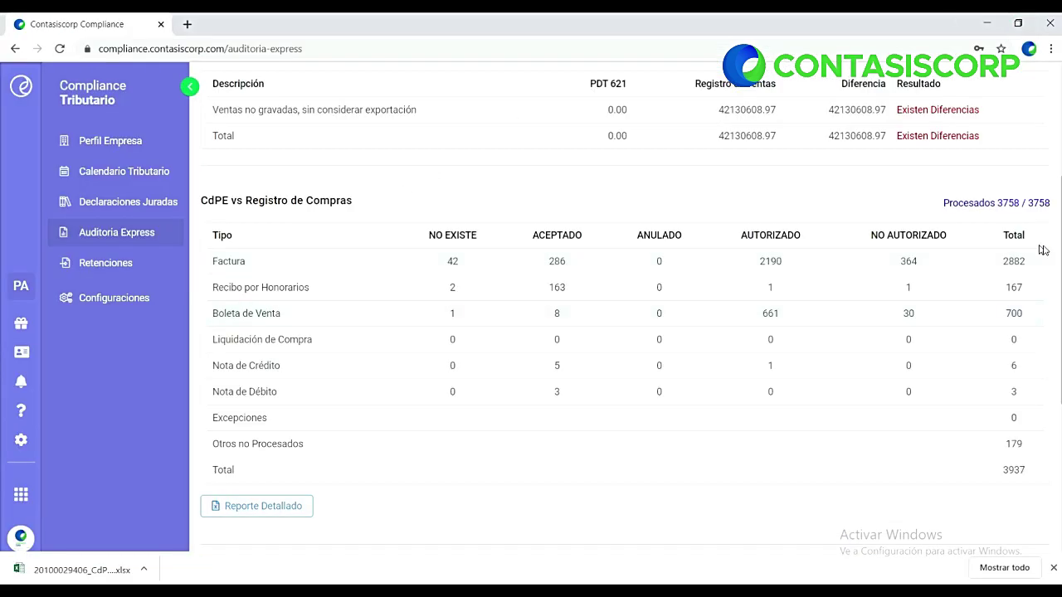
scroll(1, 263, down, 4)
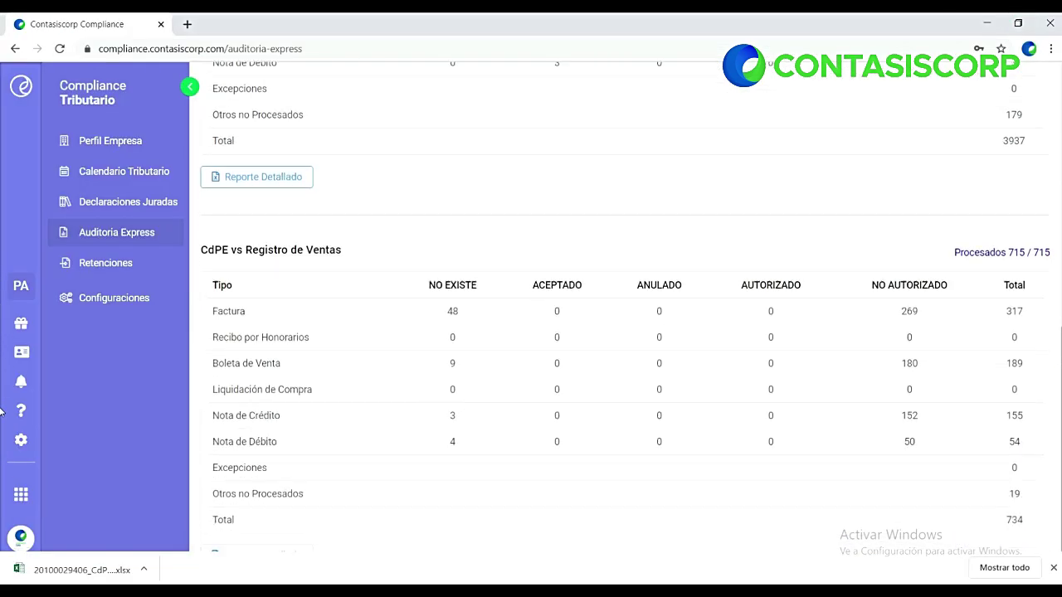
click(409, 533)
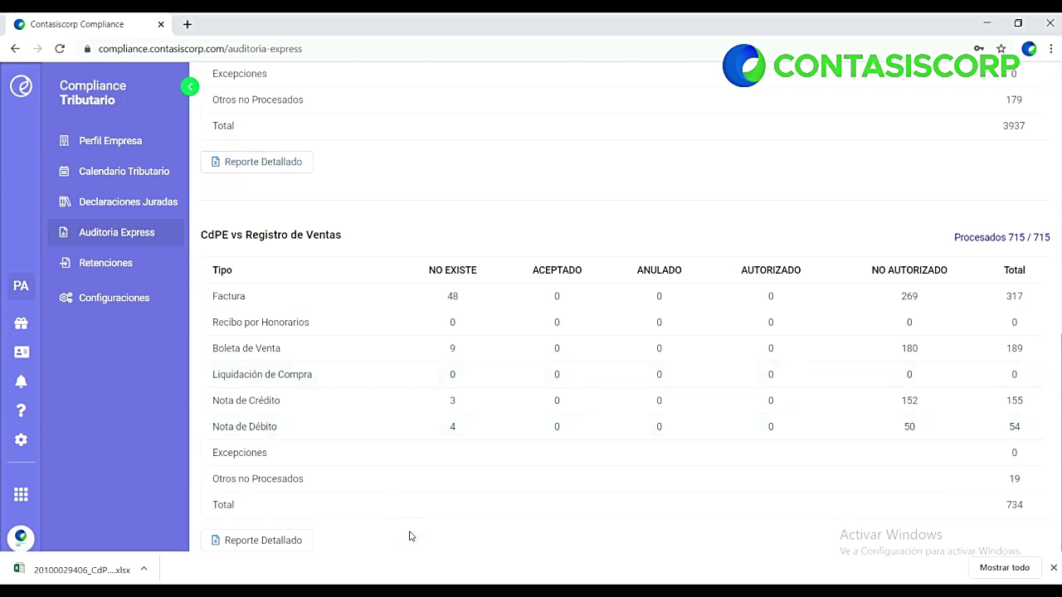
Show the Declaraciones Determinativas for the period Agosto 2019 and expand the 0621 and 0601 form entries
click(146, 204)
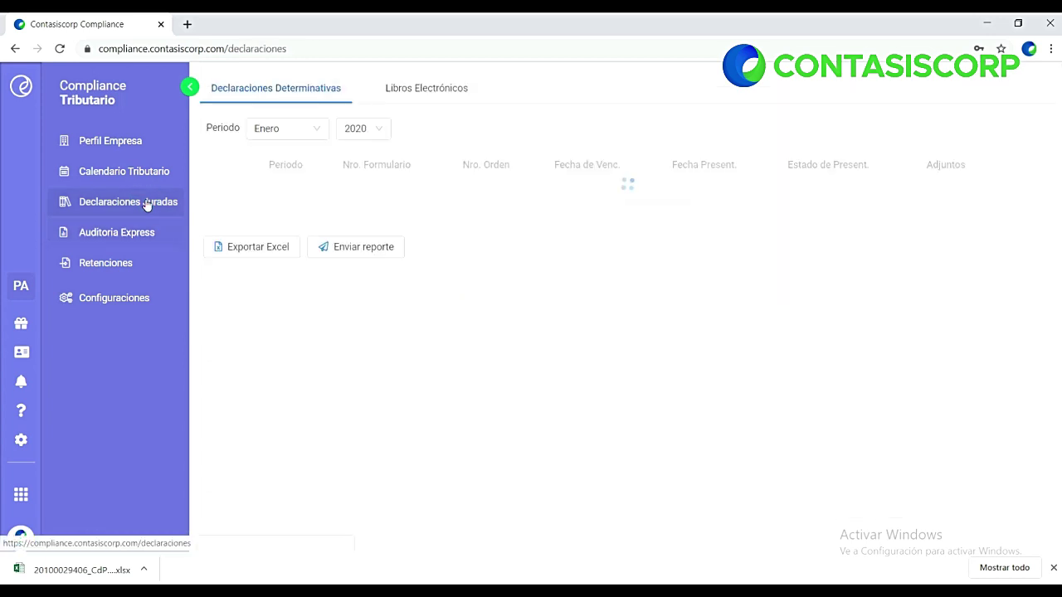
click(309, 135)
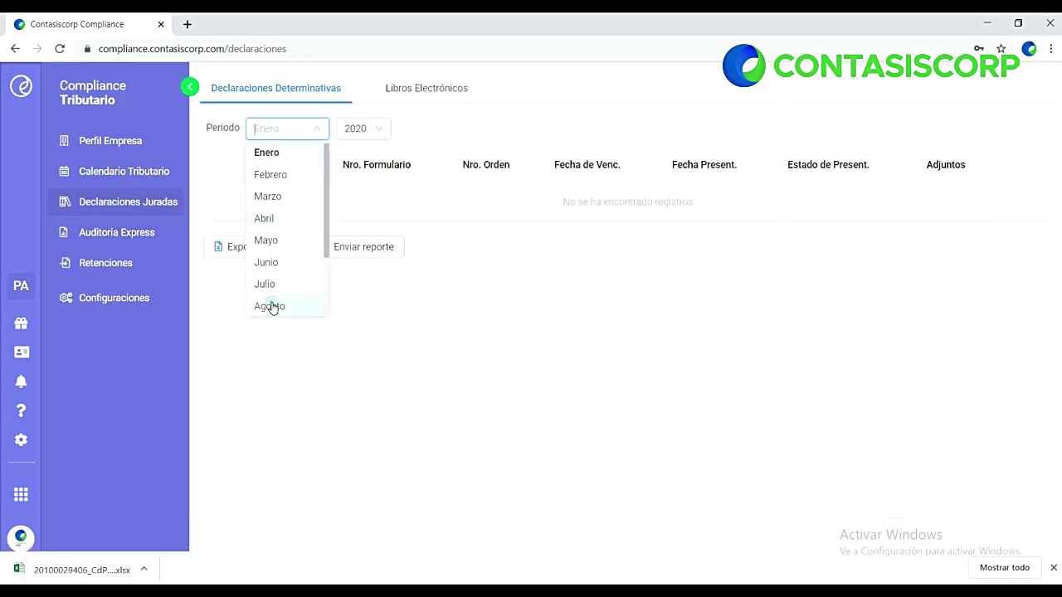
click(272, 306)
click(365, 130)
click(362, 158)
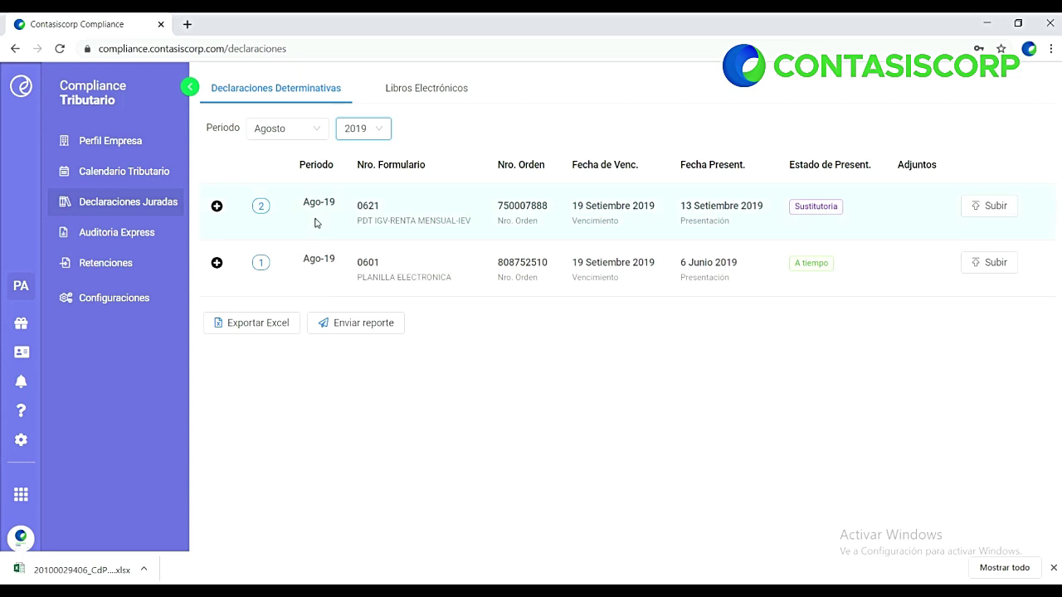
click(217, 206)
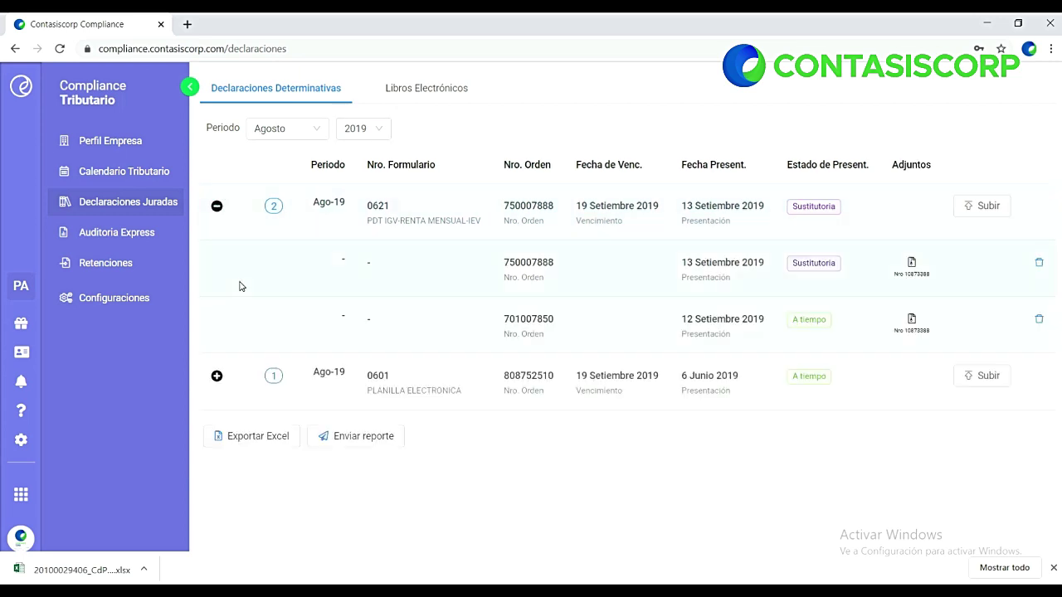
click(217, 376)
Open the Libros Electrónicos for the same period and expand the Registro de Compras and Registro de Ventas e Ingresos entries
click(409, 91)
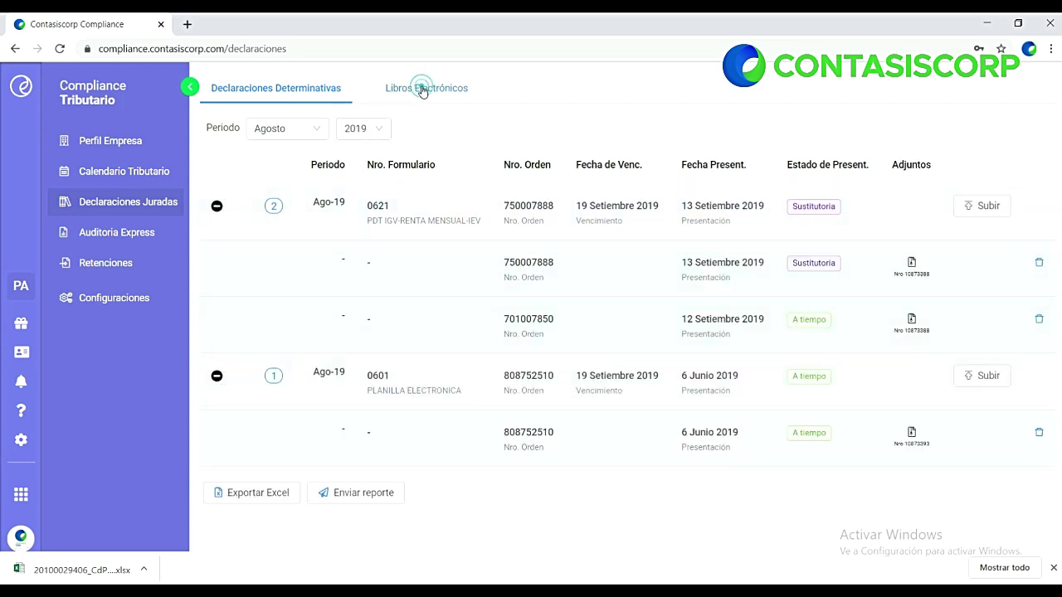
click(215, 207)
click(216, 378)
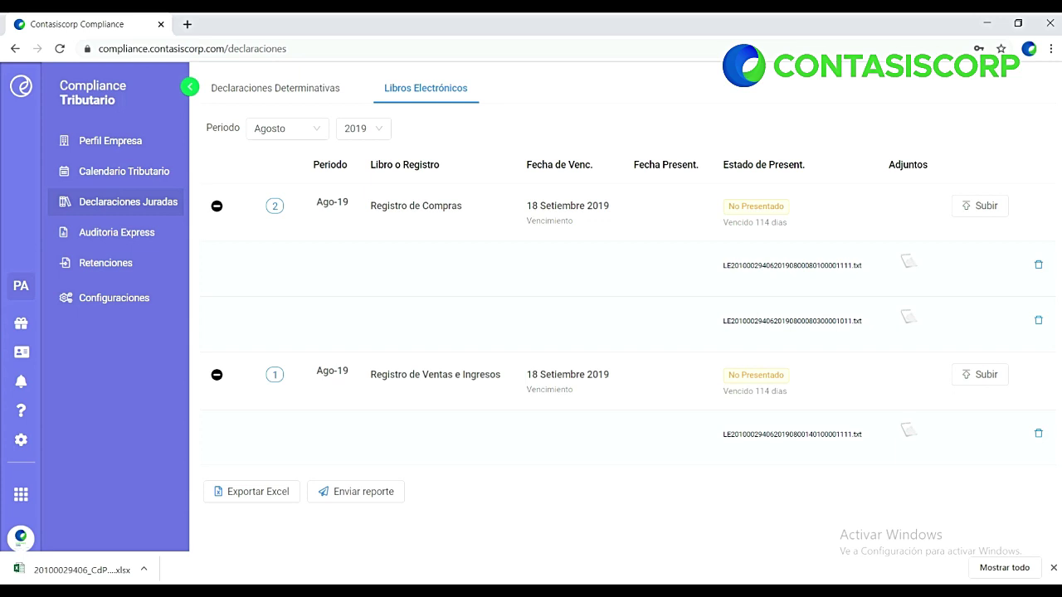
click(896, 595)
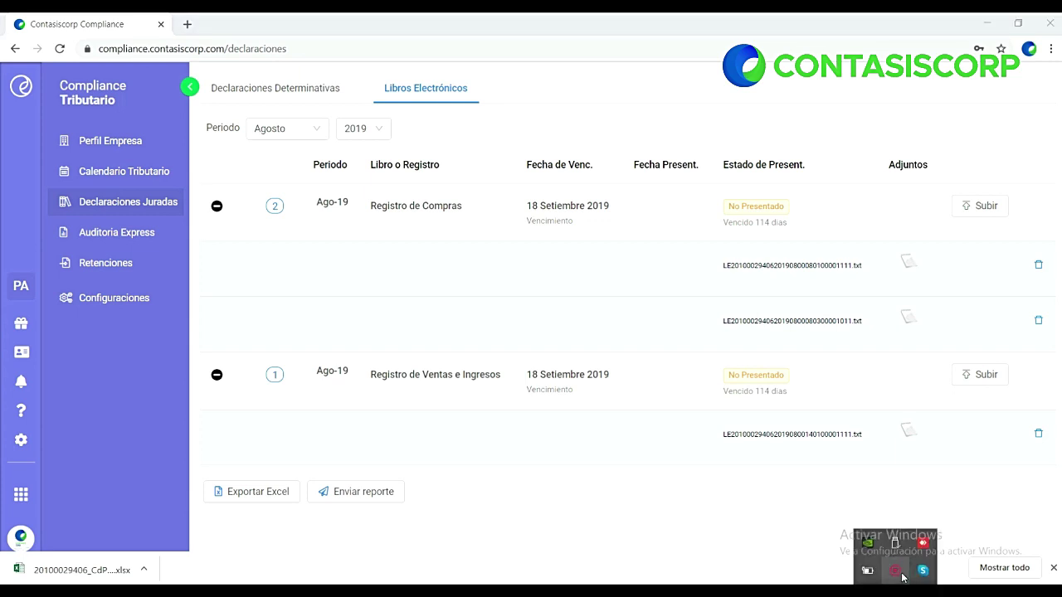